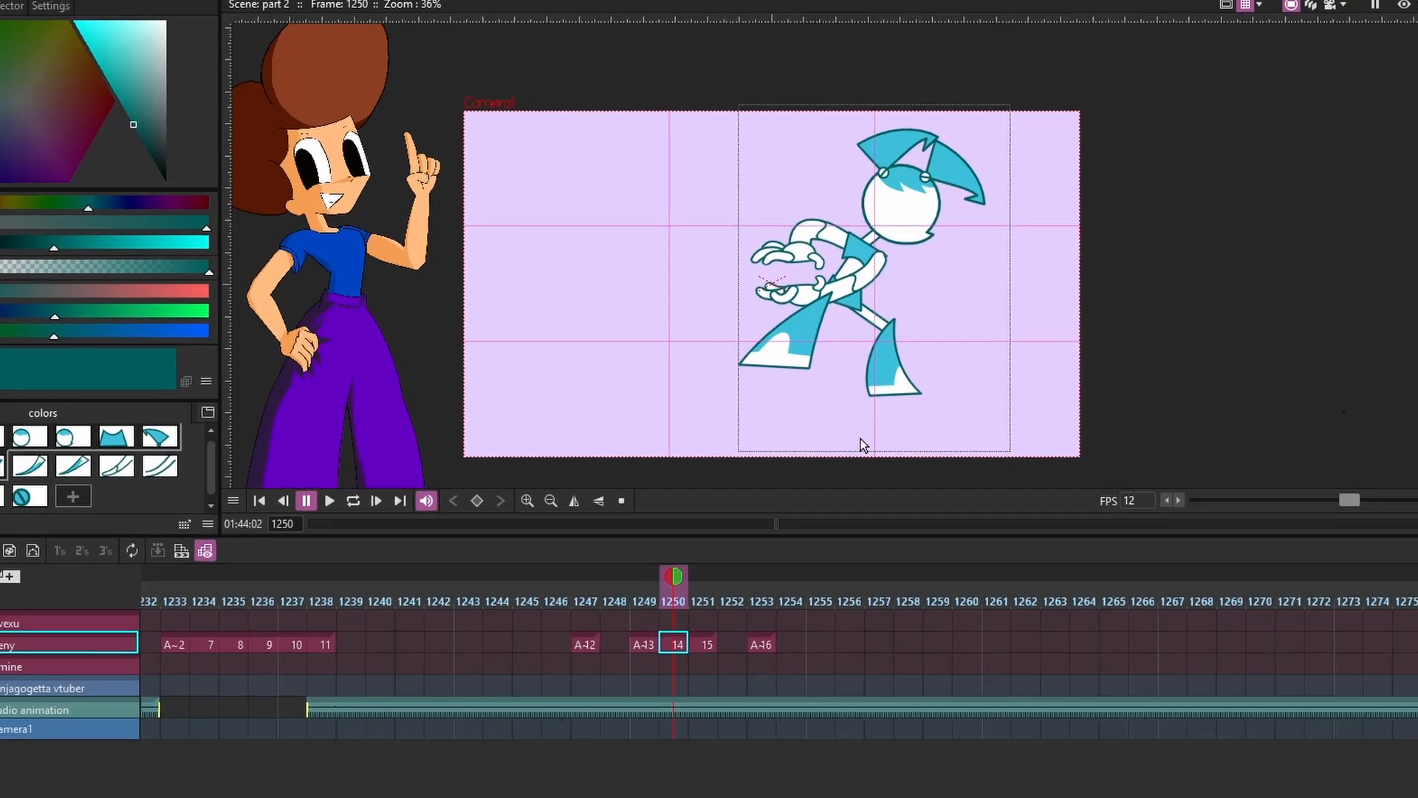
Review the robot's key poses on frames 1247 to 1251
click(585, 642)
click(643, 642)
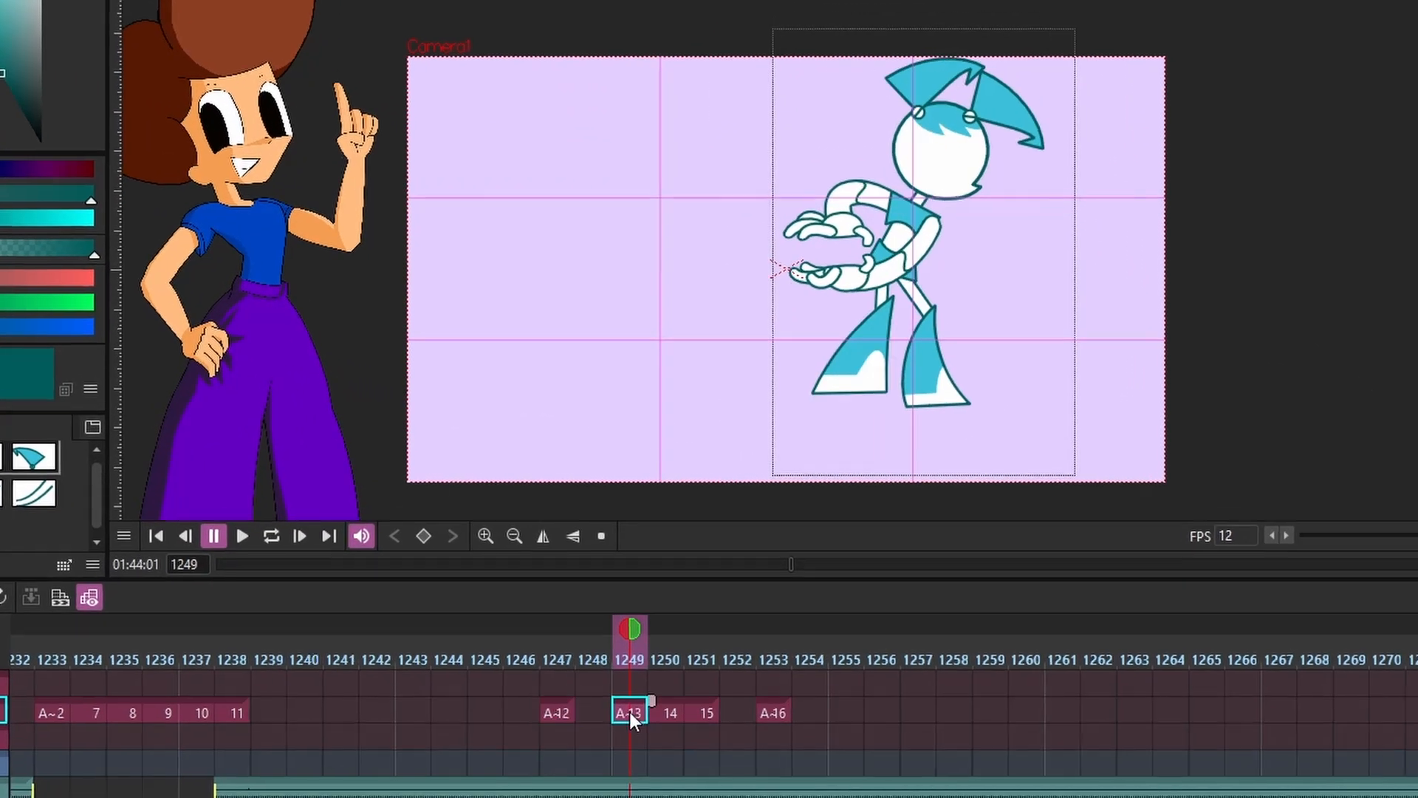
click(669, 714)
click(705, 714)
drag(701, 642, 632, 641)
drag(617, 696, 528, 784)
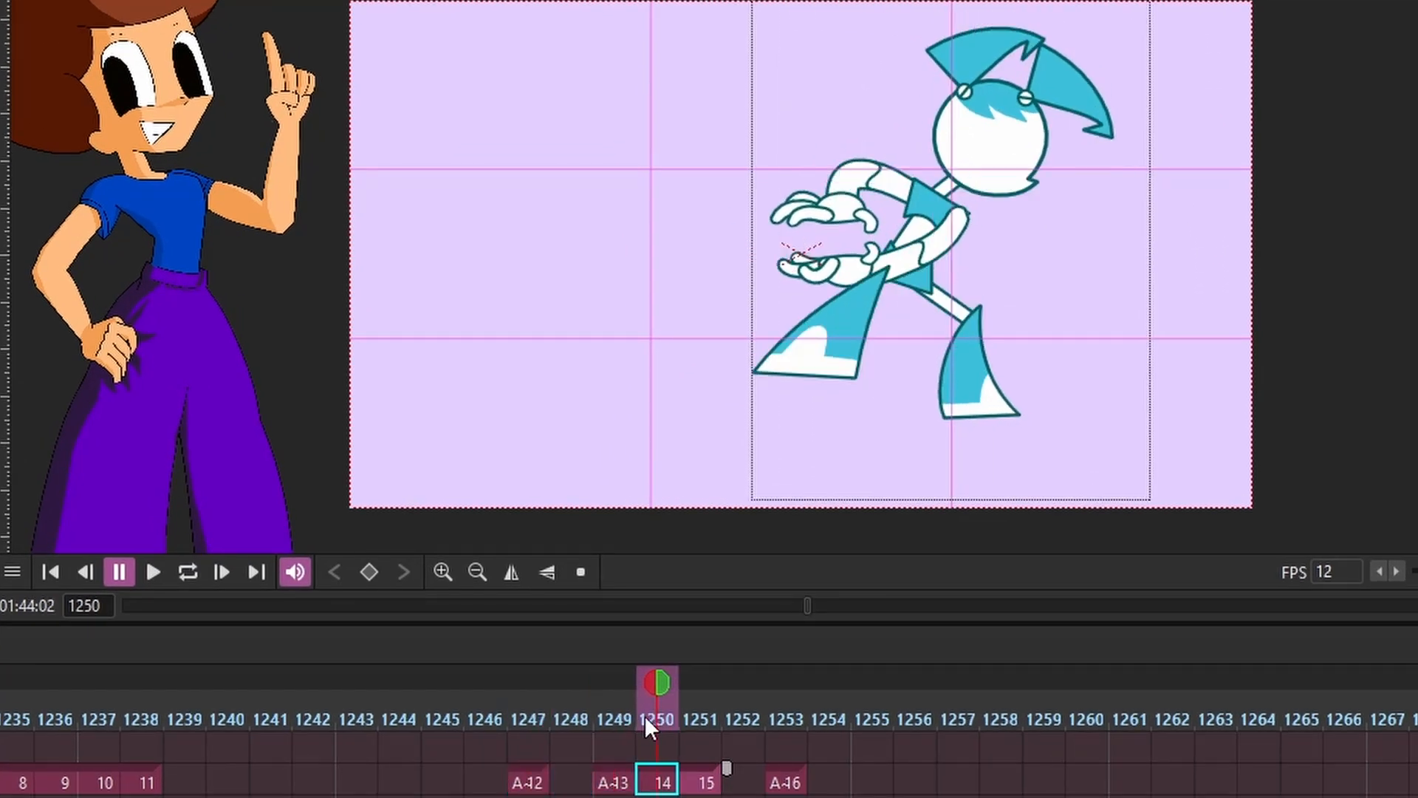
scroll(1025, 250, down, 1)
scroll(1004, 259, up, 1)
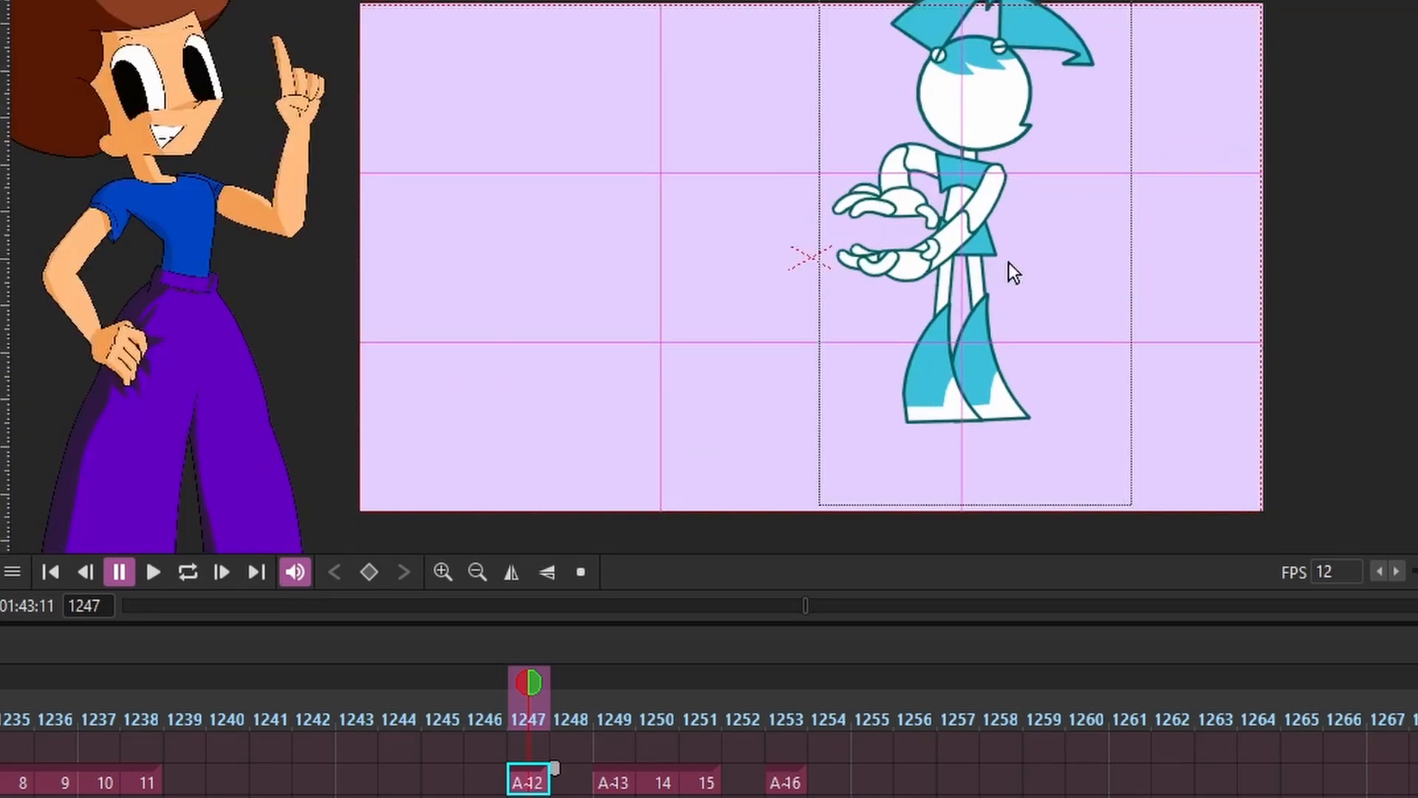
Copy the robot's pose from frame 1247 into frame 1248 and transform it into an in-between, using the onion skin as a guide
scroll(1057, 294, up, 1)
key(s)
mouse_move(1182, 96)
mouse_down()
mouse_move(1146, 2)
mouse_move(654, 338)
mouse_move(1270, 98)
mouse_up()
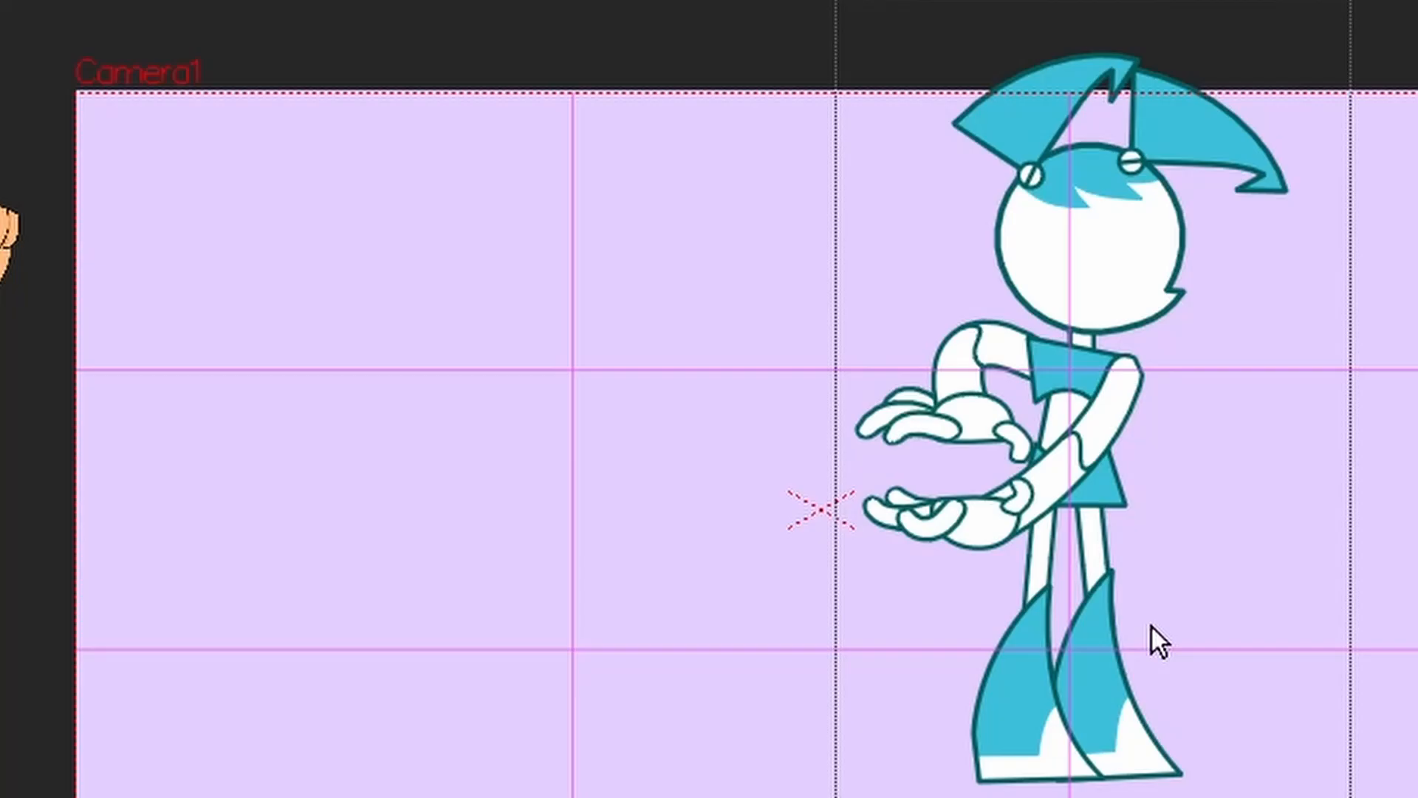
key(ctrl+v)
key(slash)
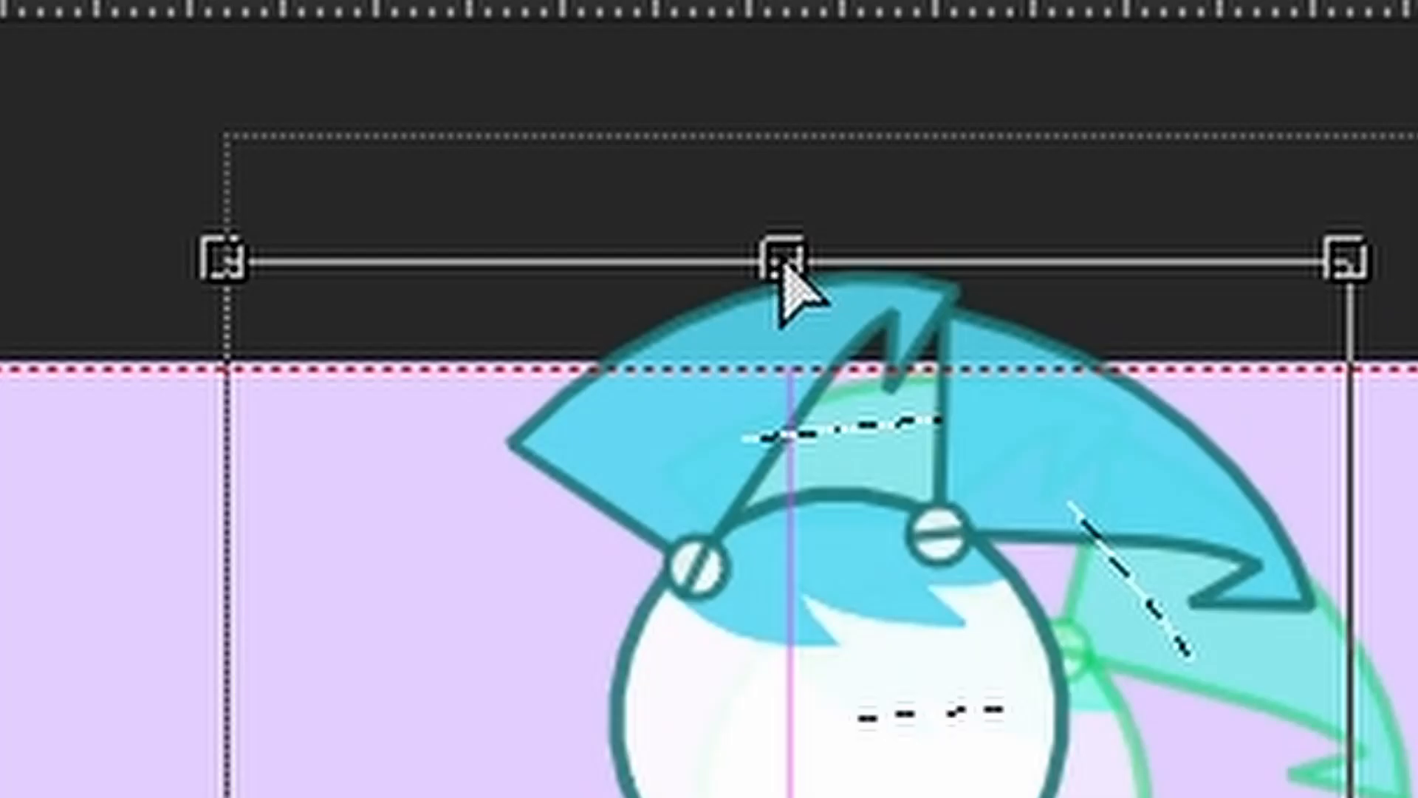
drag(1070, 61, 1094, 95)
mouse_move(836, 342)
mouse_down()
mouse_move(827, 313)
mouse_move(843, 334)
mouse_up()
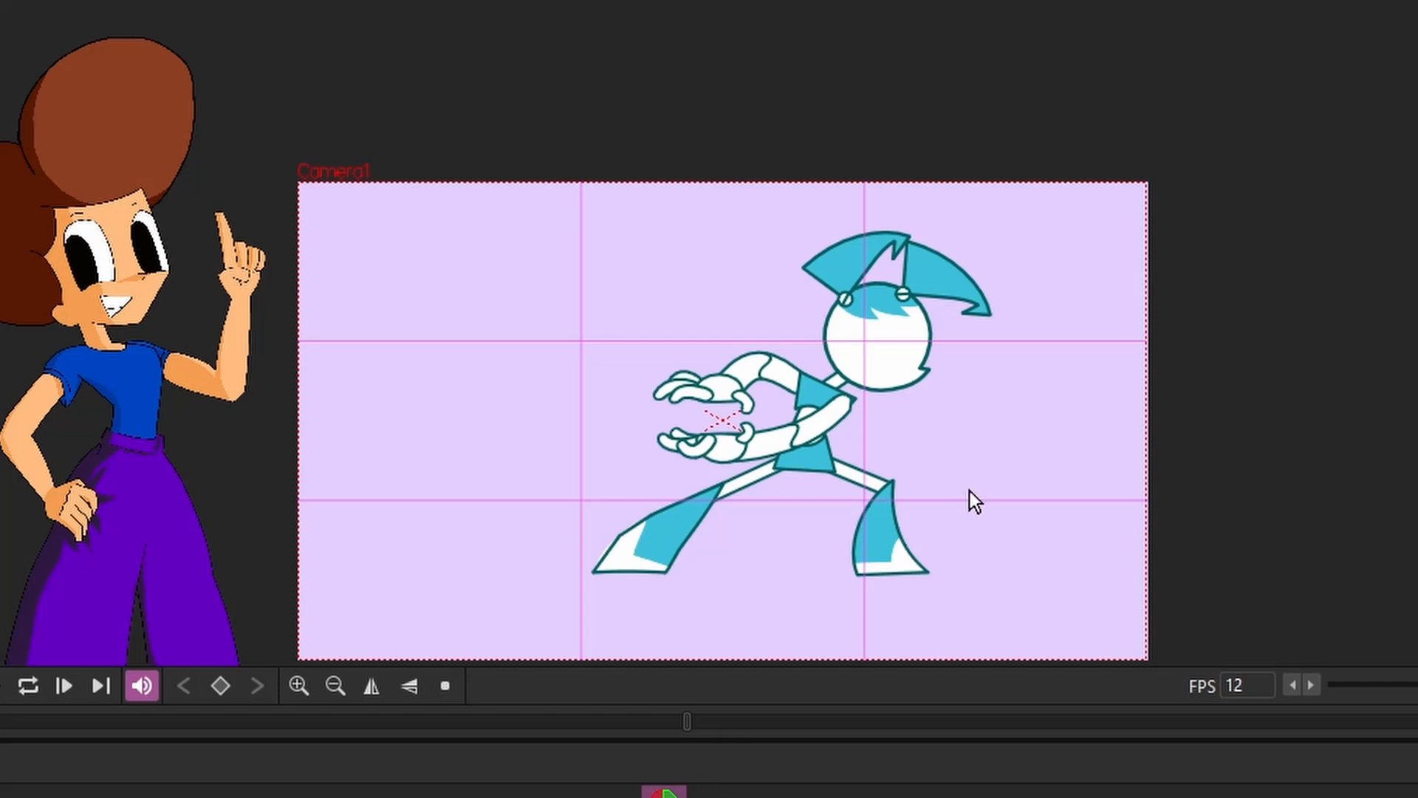
Duplicate the wide-stance pose on frame 1253 into frames 1254, 1255 and 1256 to hold it
scroll(935, 537, up, 3)
drag(933, 534, 900, 510)
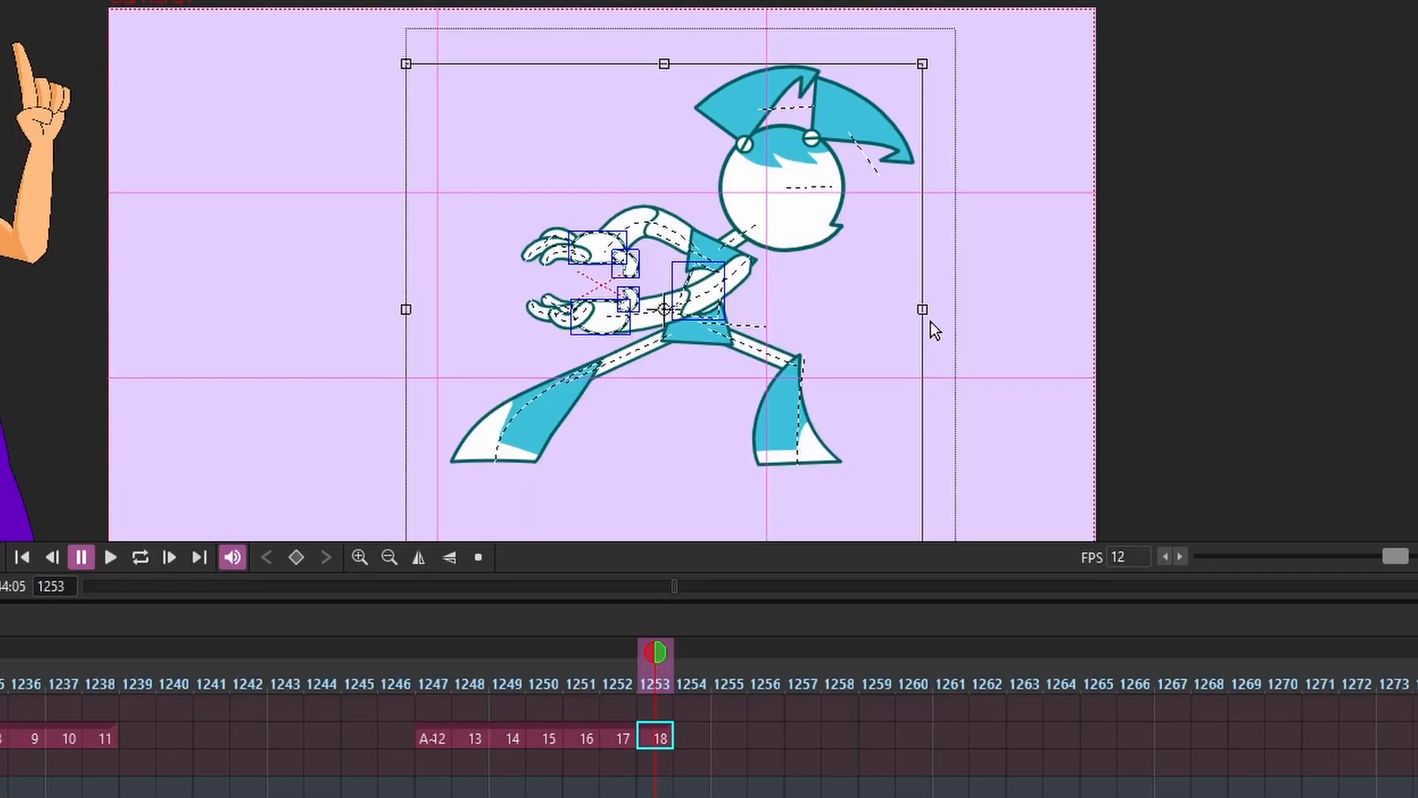
click(692, 734)
key(d)
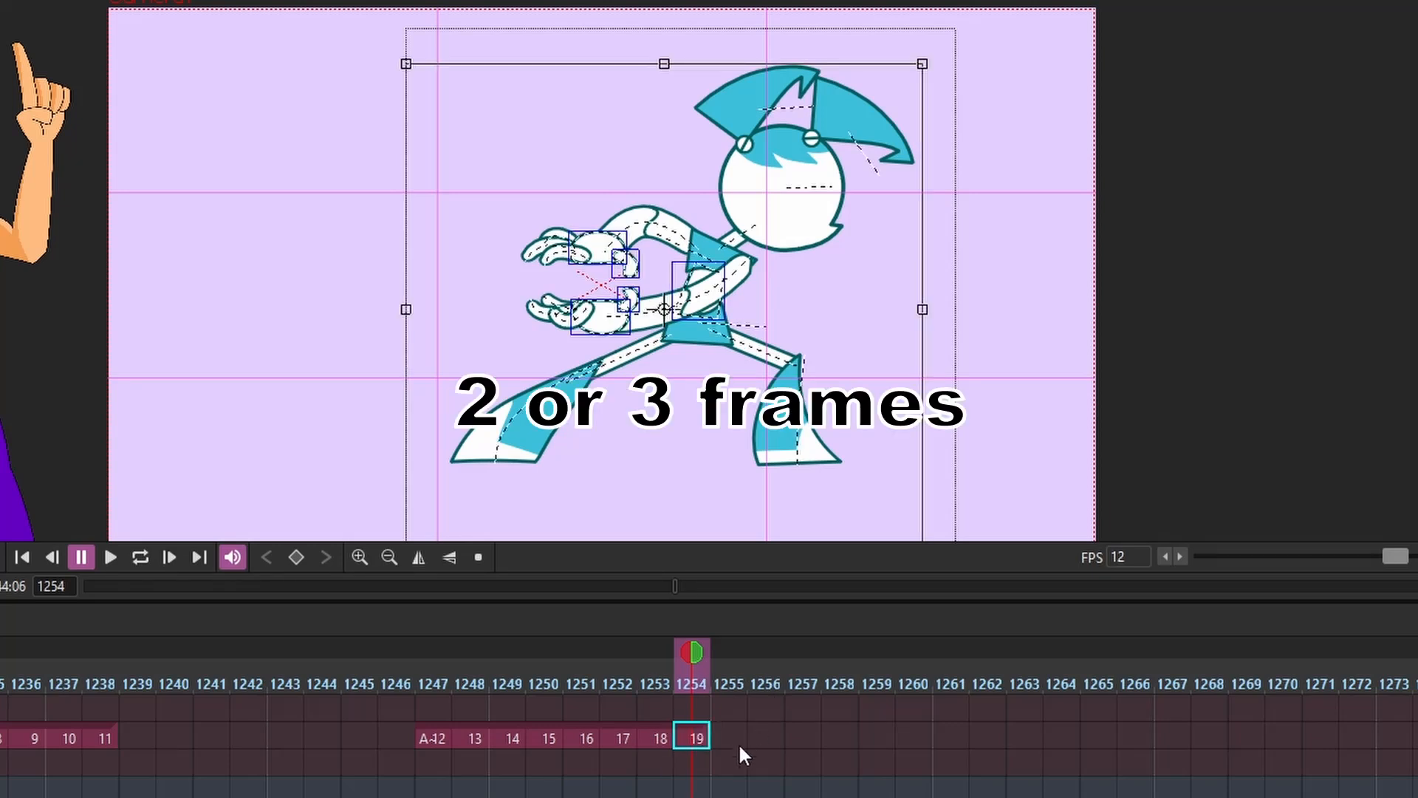
click(740, 732)
key(d)
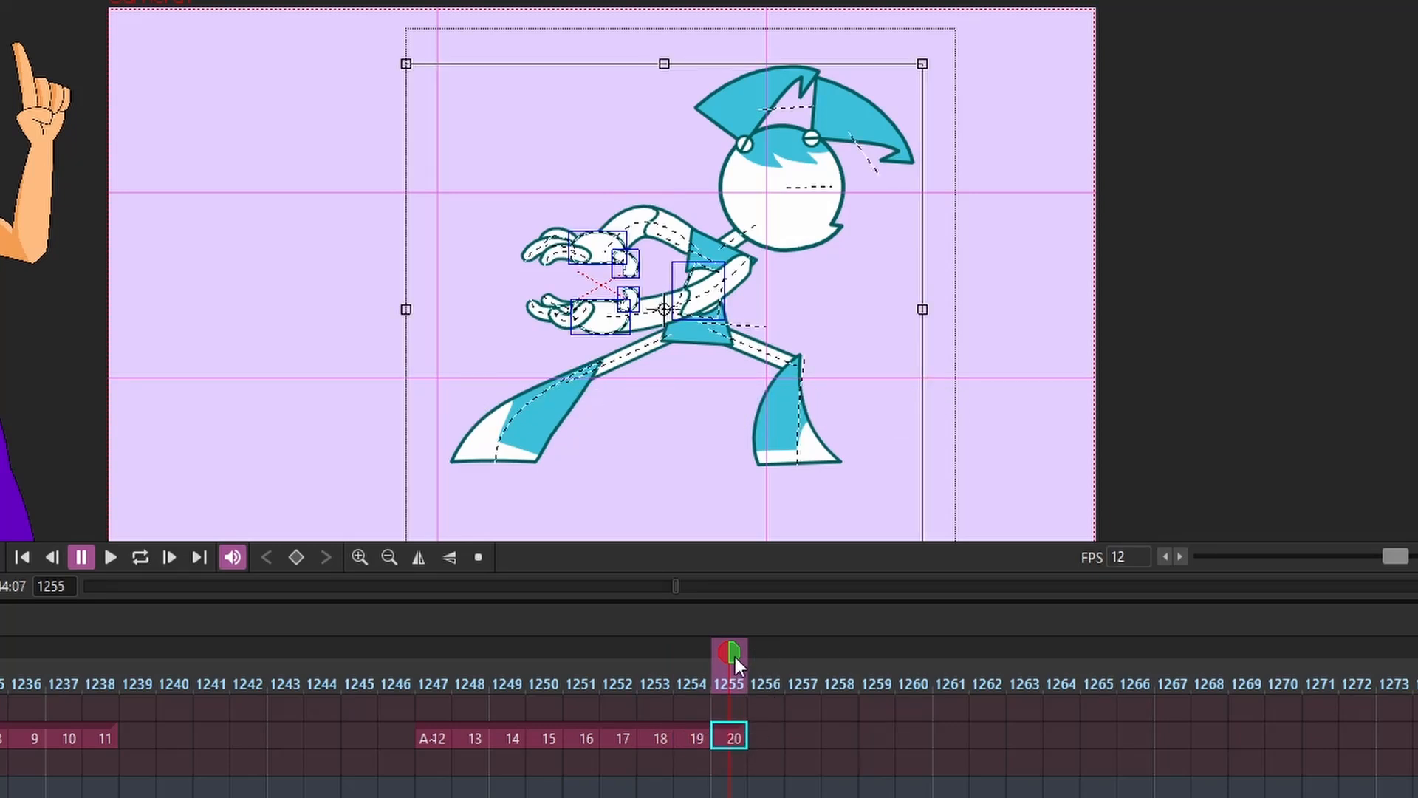
drag(730, 658, 754, 654)
key(d)
Scrub around frames 1253 and 1254 to review how the robot settles into the held pose
click(694, 735)
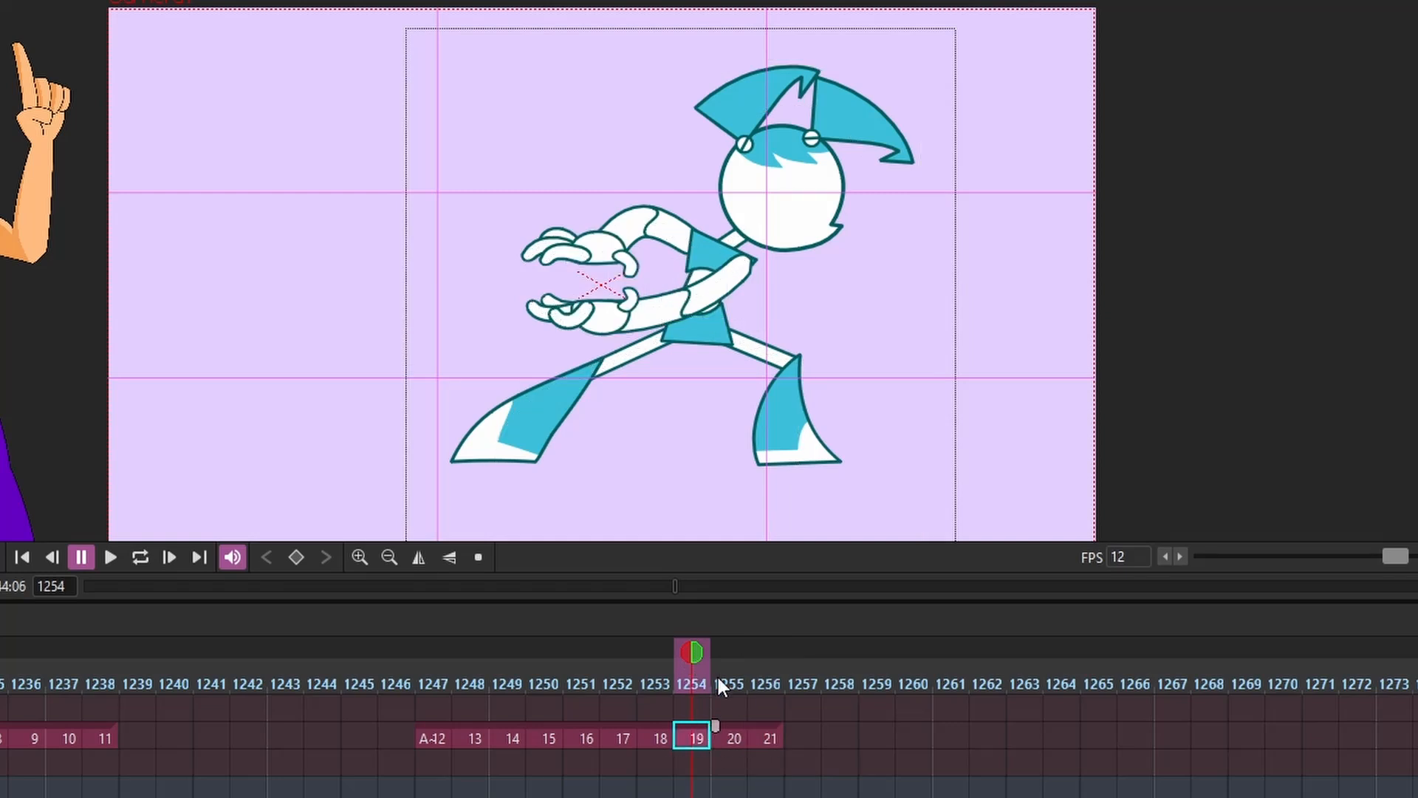
click(614, 659)
drag(611, 664, 665, 669)
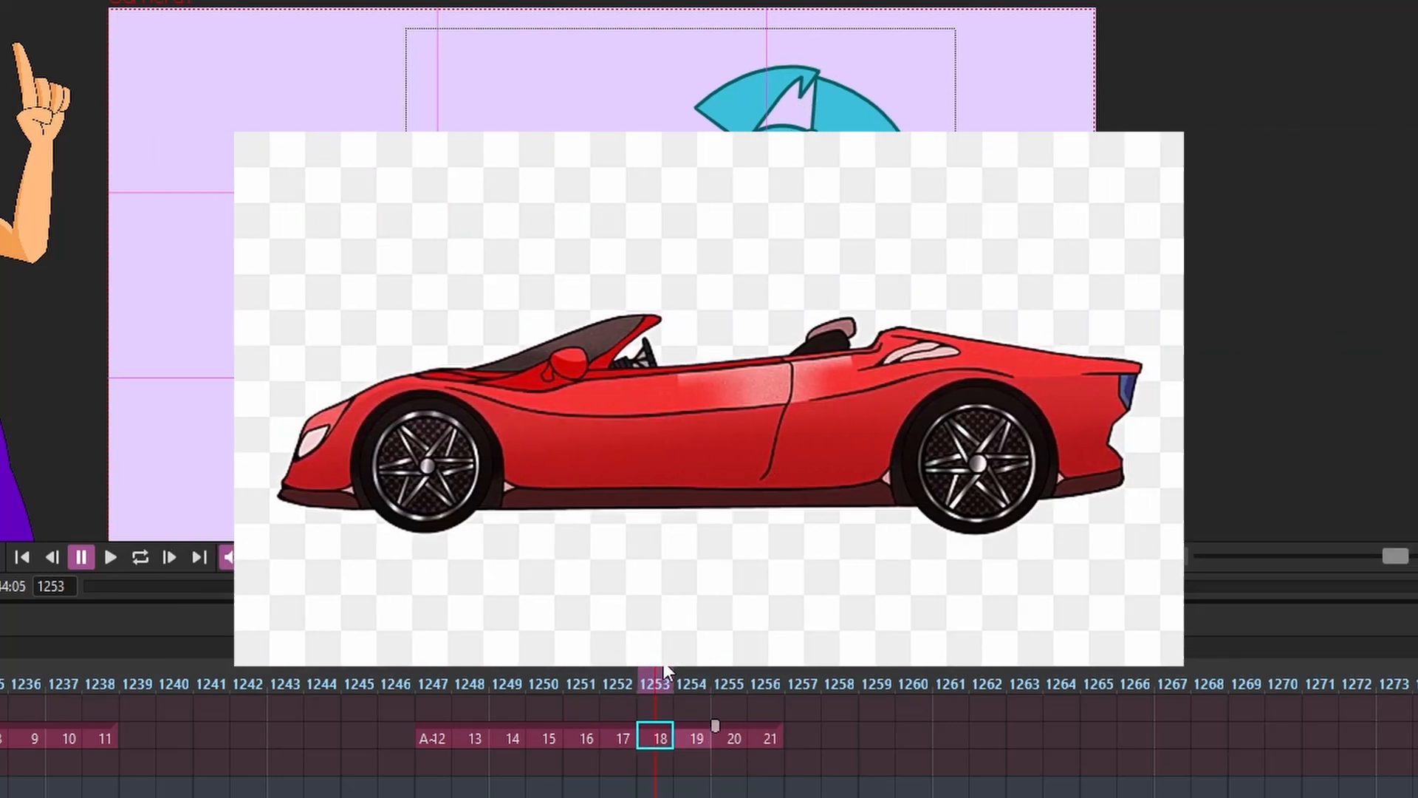
drag(664, 671, 692, 670)
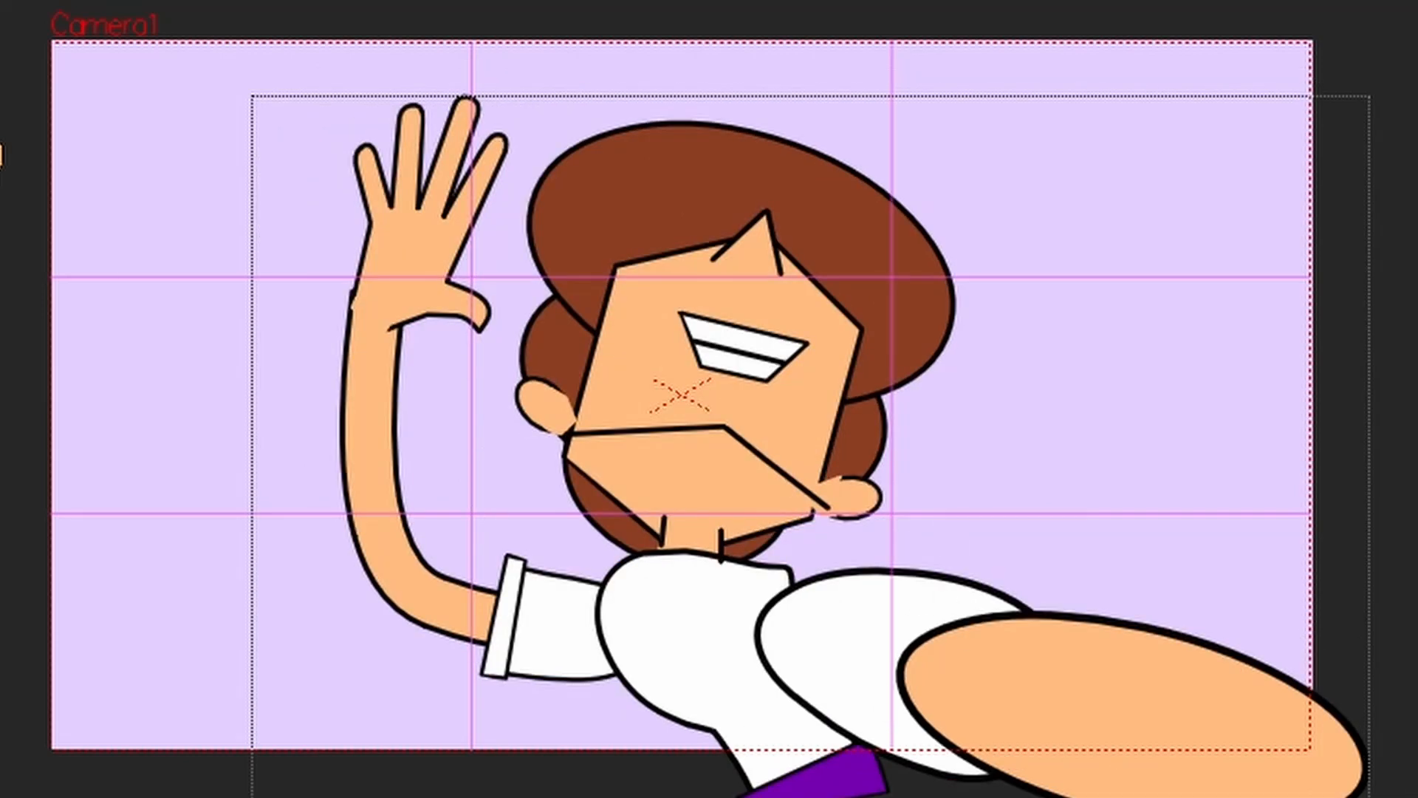
Turn on the onion skin and scribble a jagged skin-coloured shape over the character's face
key(slash)
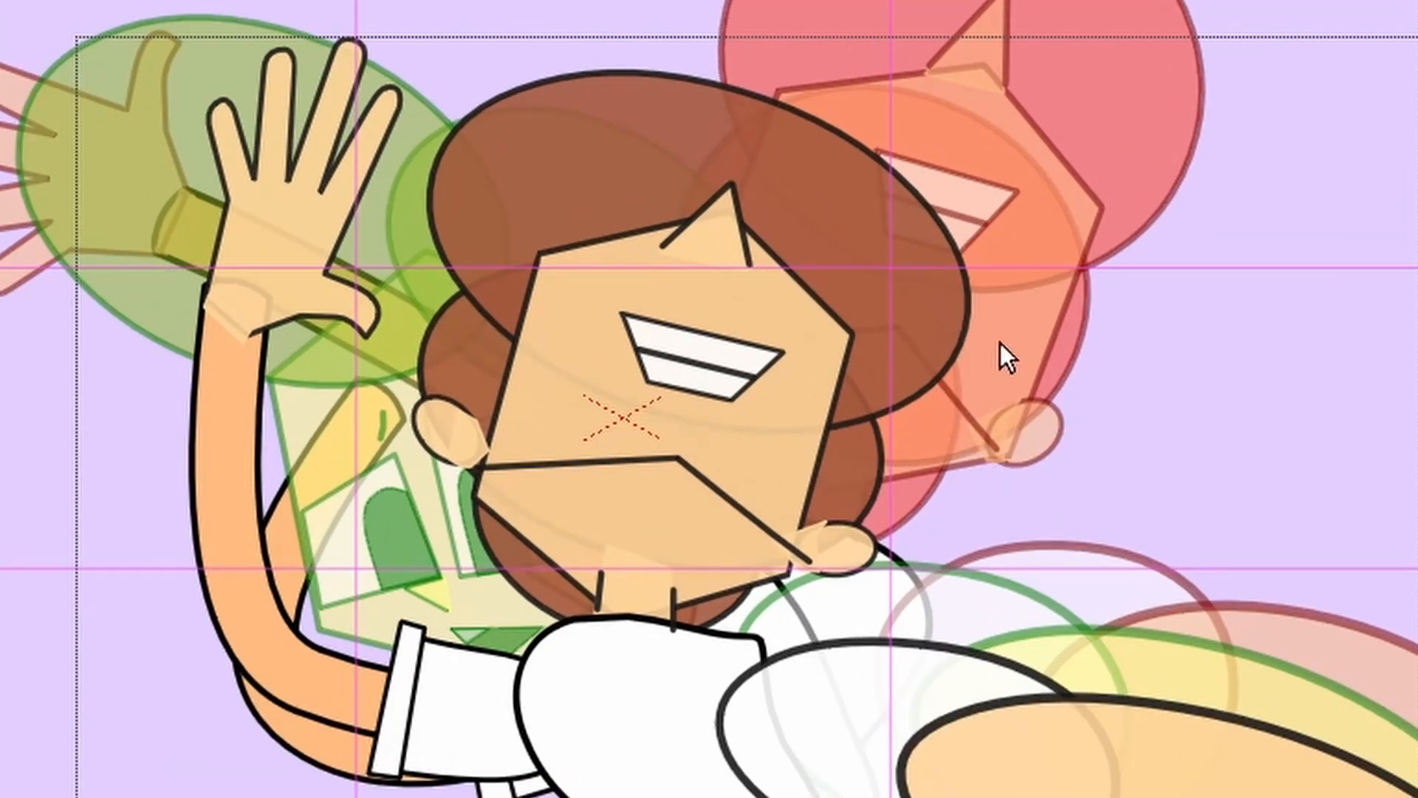
mouse_move(1060, 317)
mouse_down()
mouse_move(1000, 104)
mouse_move(781, 0)
mouse_move(473, 37)
mouse_move(379, 216)
mouse_move(369, 348)
mouse_up()
mouse_move(476, 570)
mouse_down()
mouse_move(656, 660)
mouse_move(869, 639)
mouse_move(1084, 449)
mouse_up()
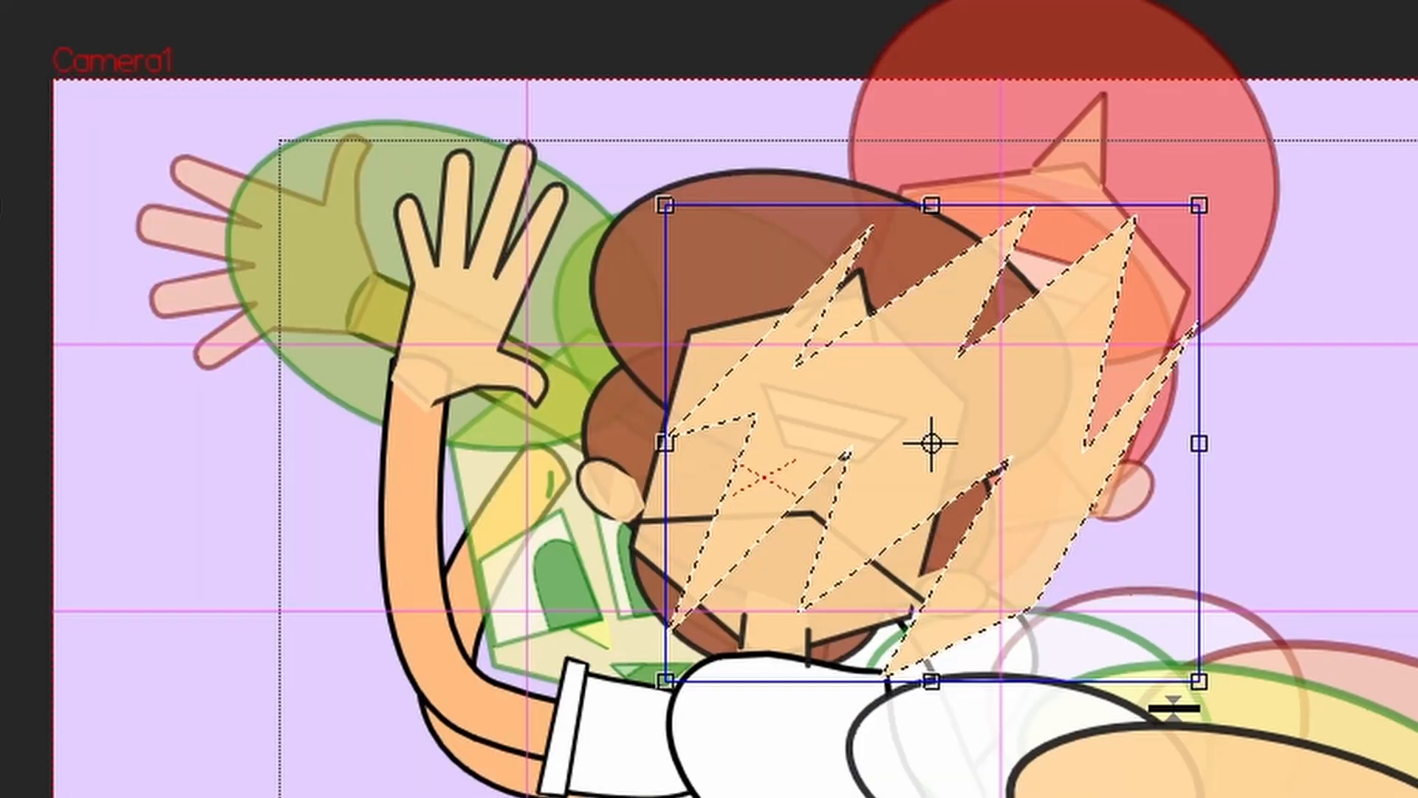
click(1406, 503)
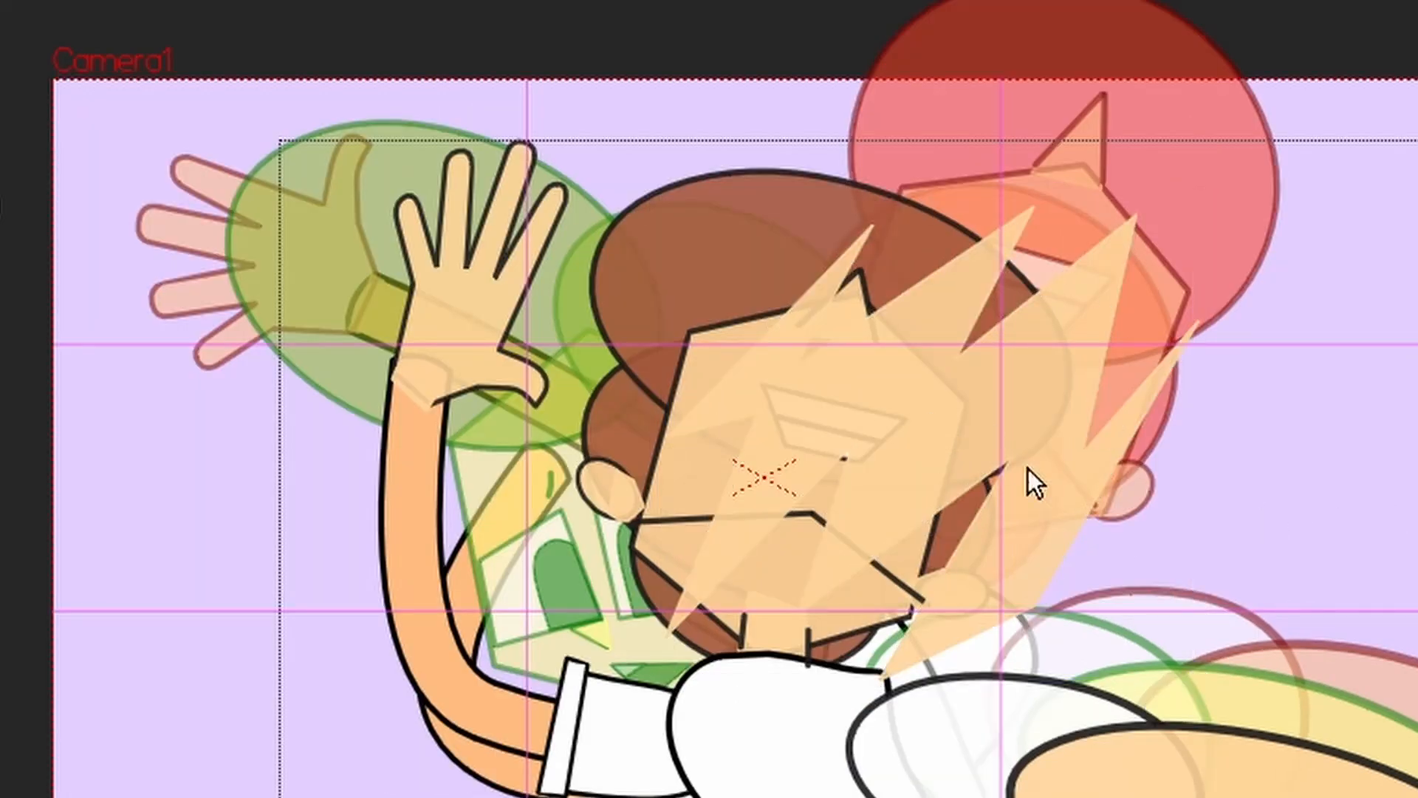
click(1052, 574)
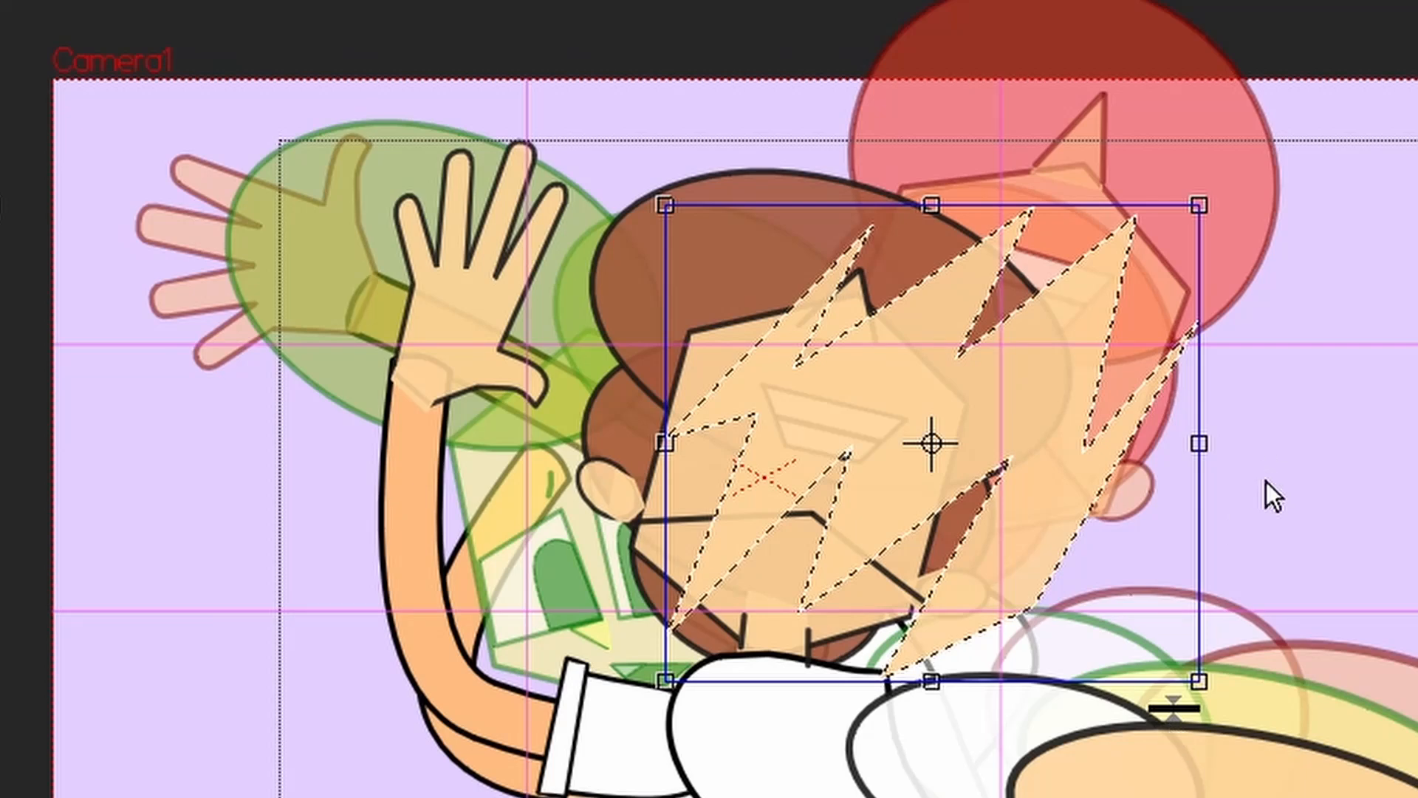
click(722, 247)
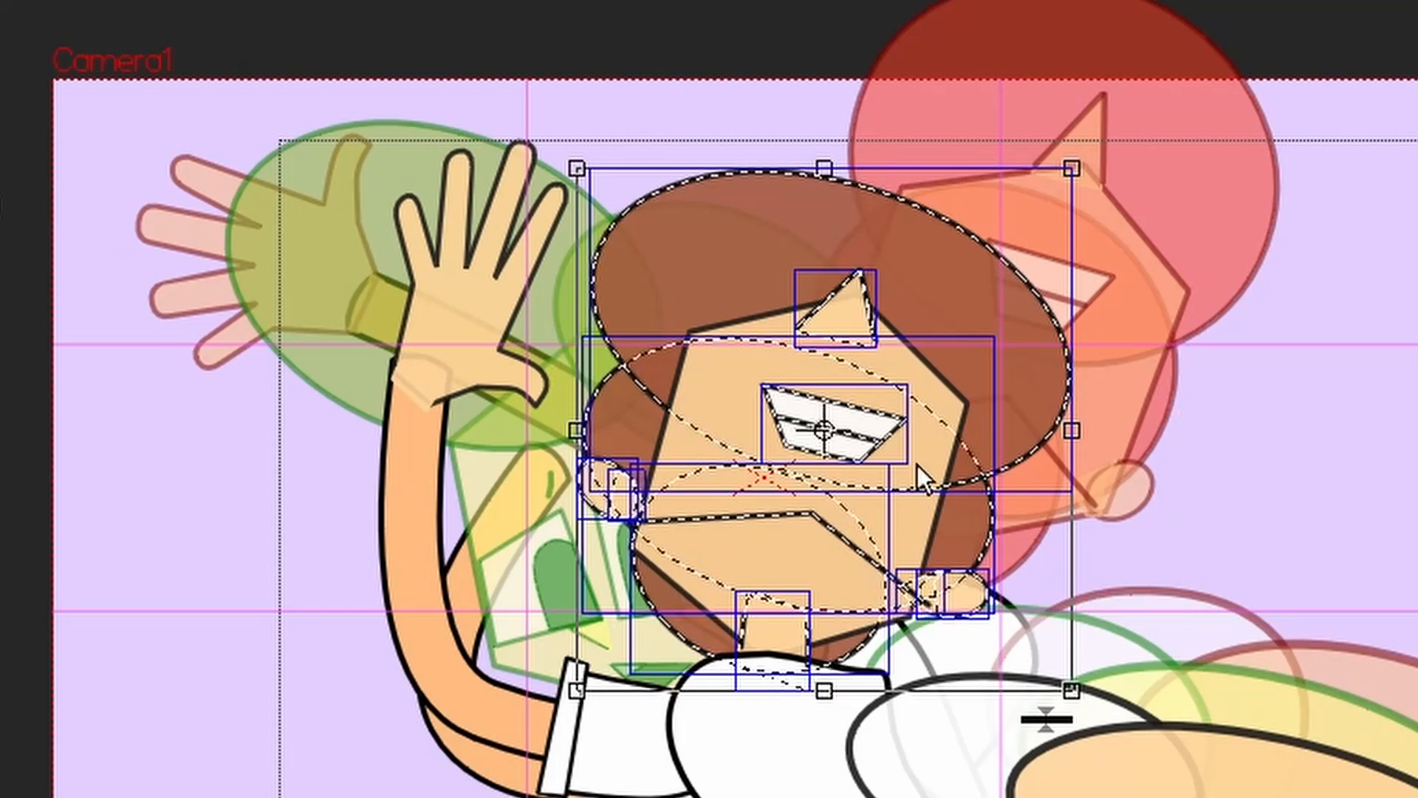
Offset the copied head up and to the right, and the copied raised arm to the left of the original
drag(918, 464, 1345, 118)
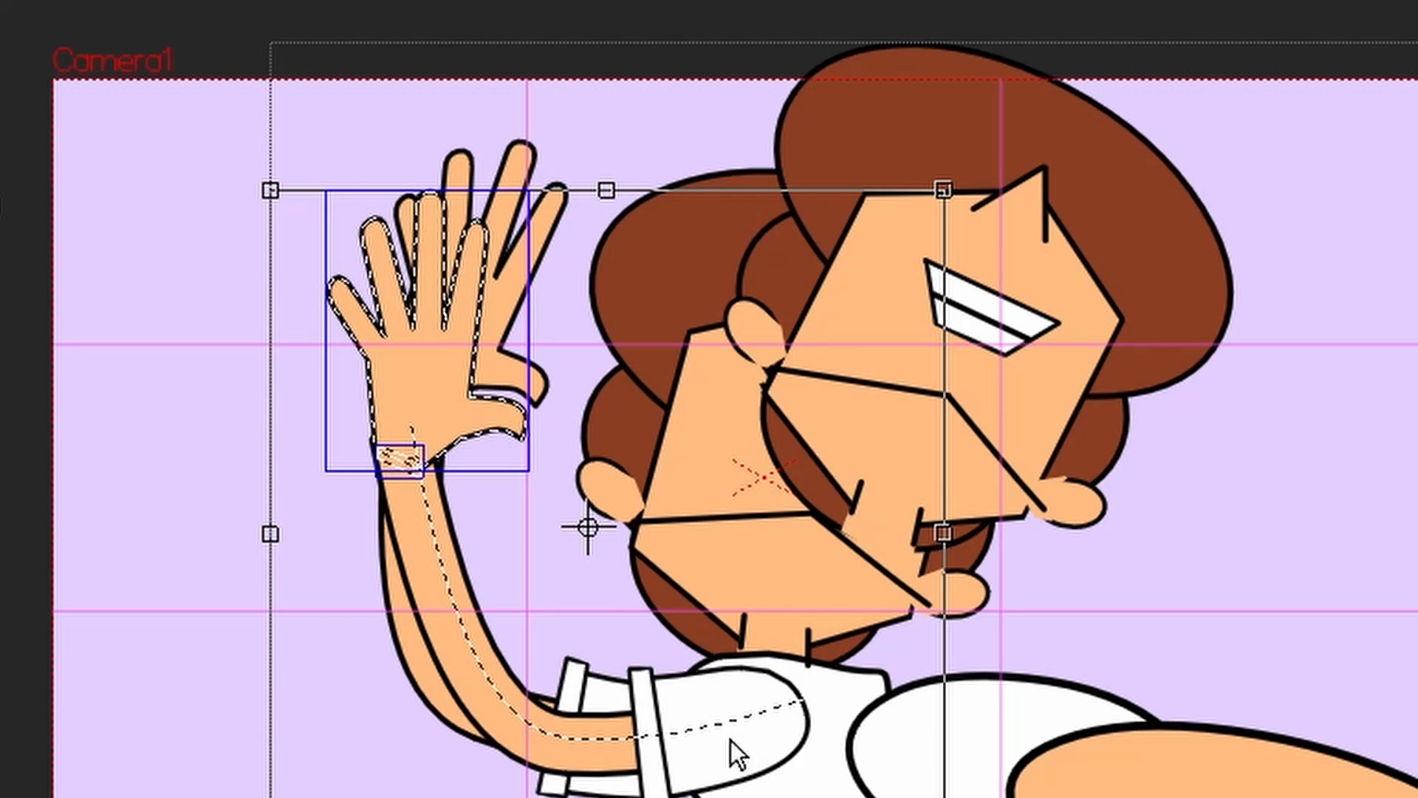
drag(731, 753, 598, 695)
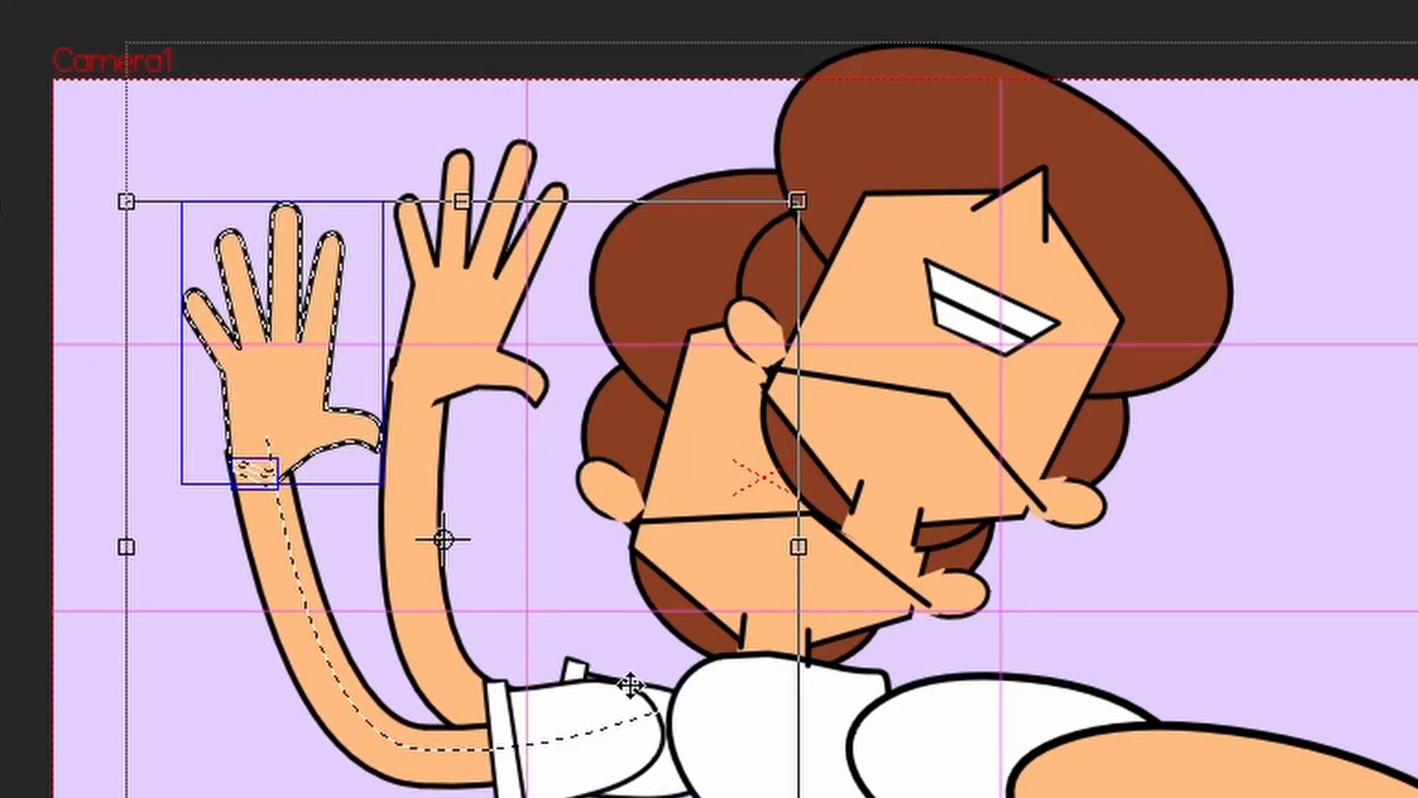
key(Escape)
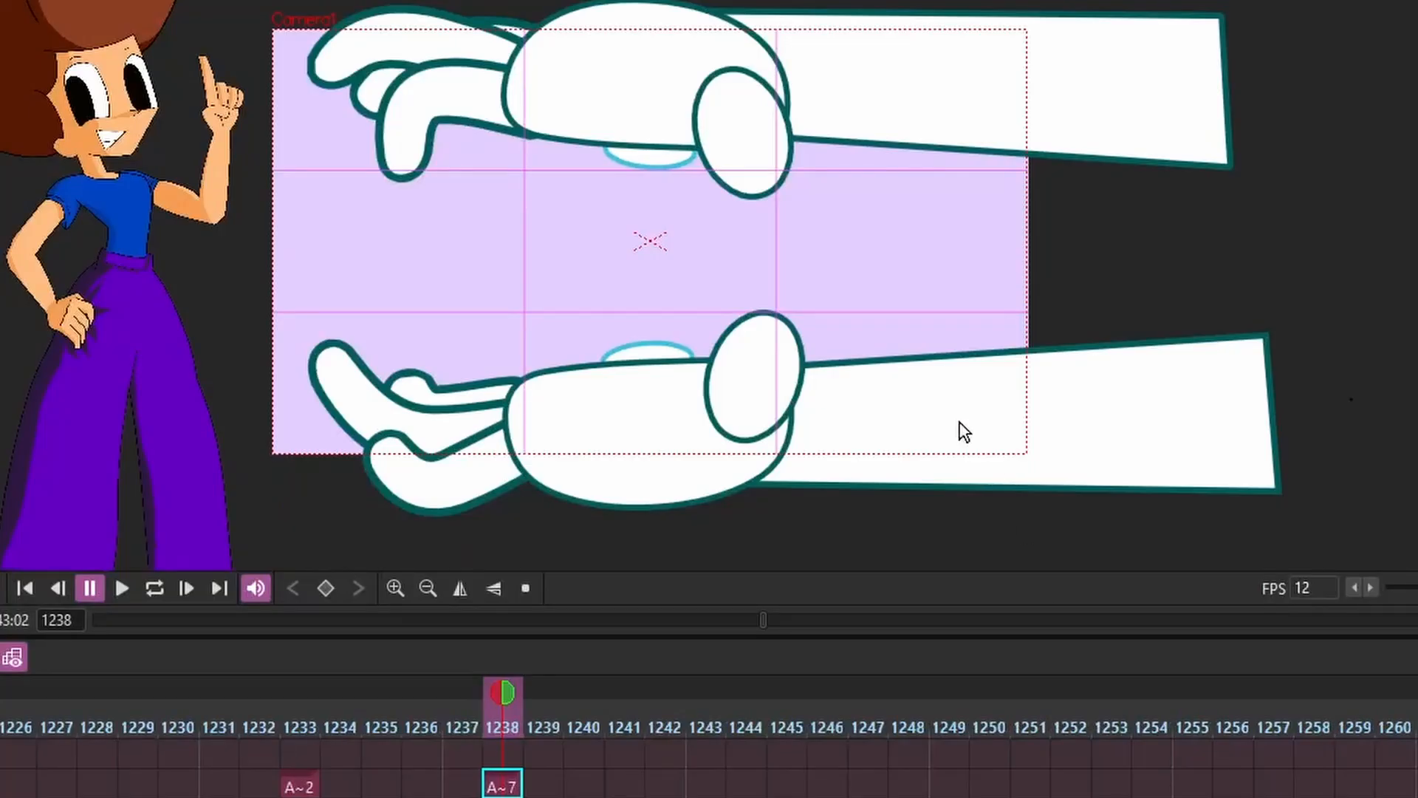
Compare the hand drawings on frames 1233 and 1238
click(305, 789)
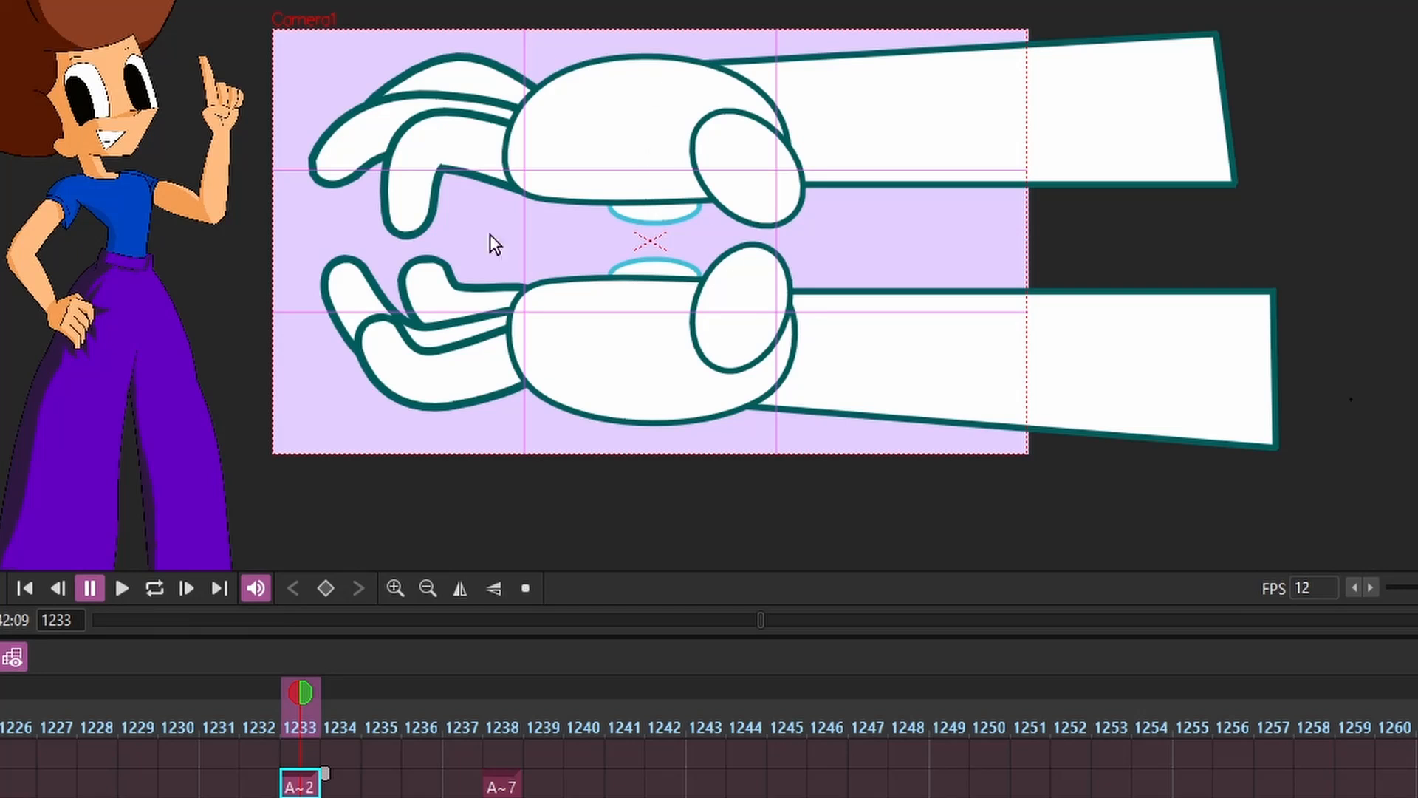
click(496, 726)
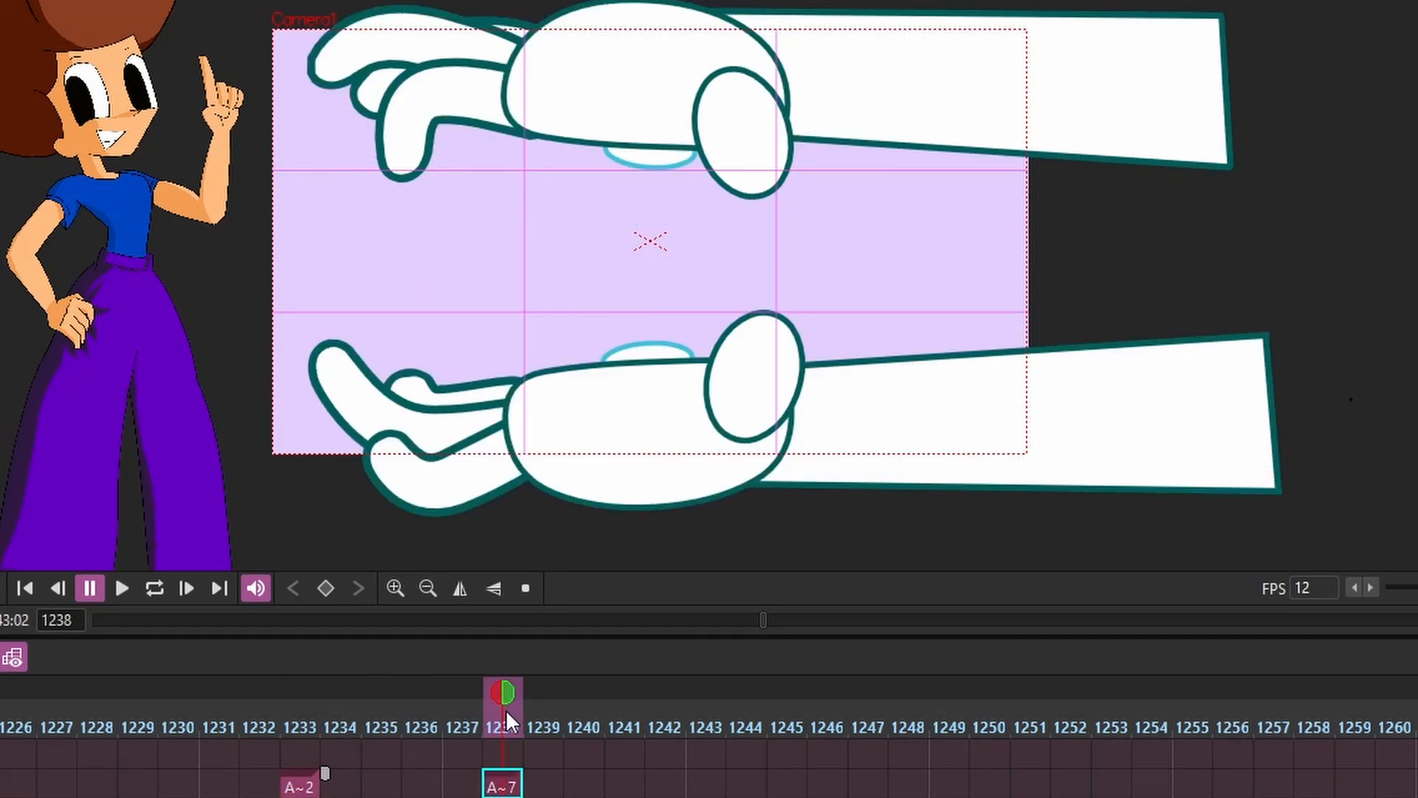
click(300, 788)
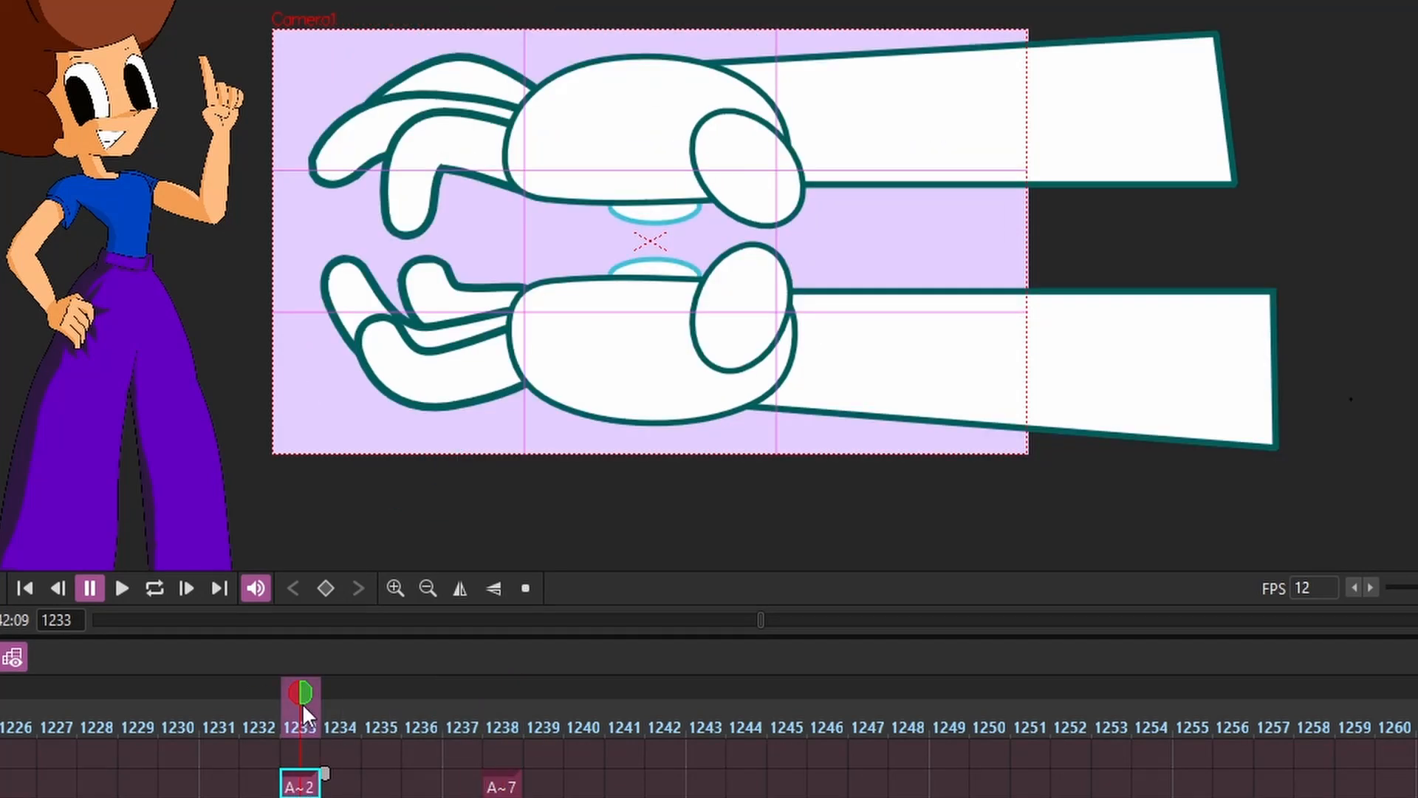
click(502, 791)
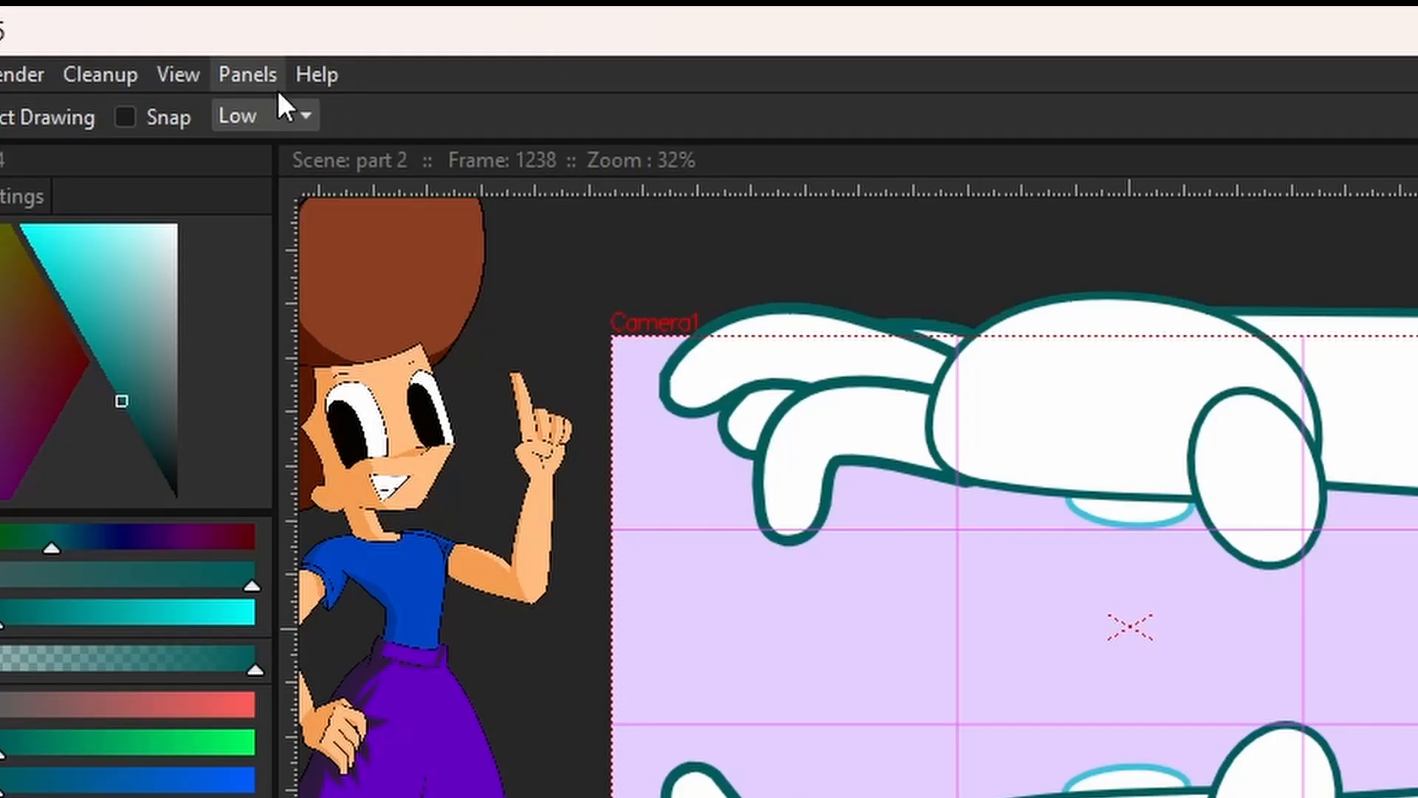
Dock the Level Strip beside the viewer and lock the workspace layout
click(245, 73)
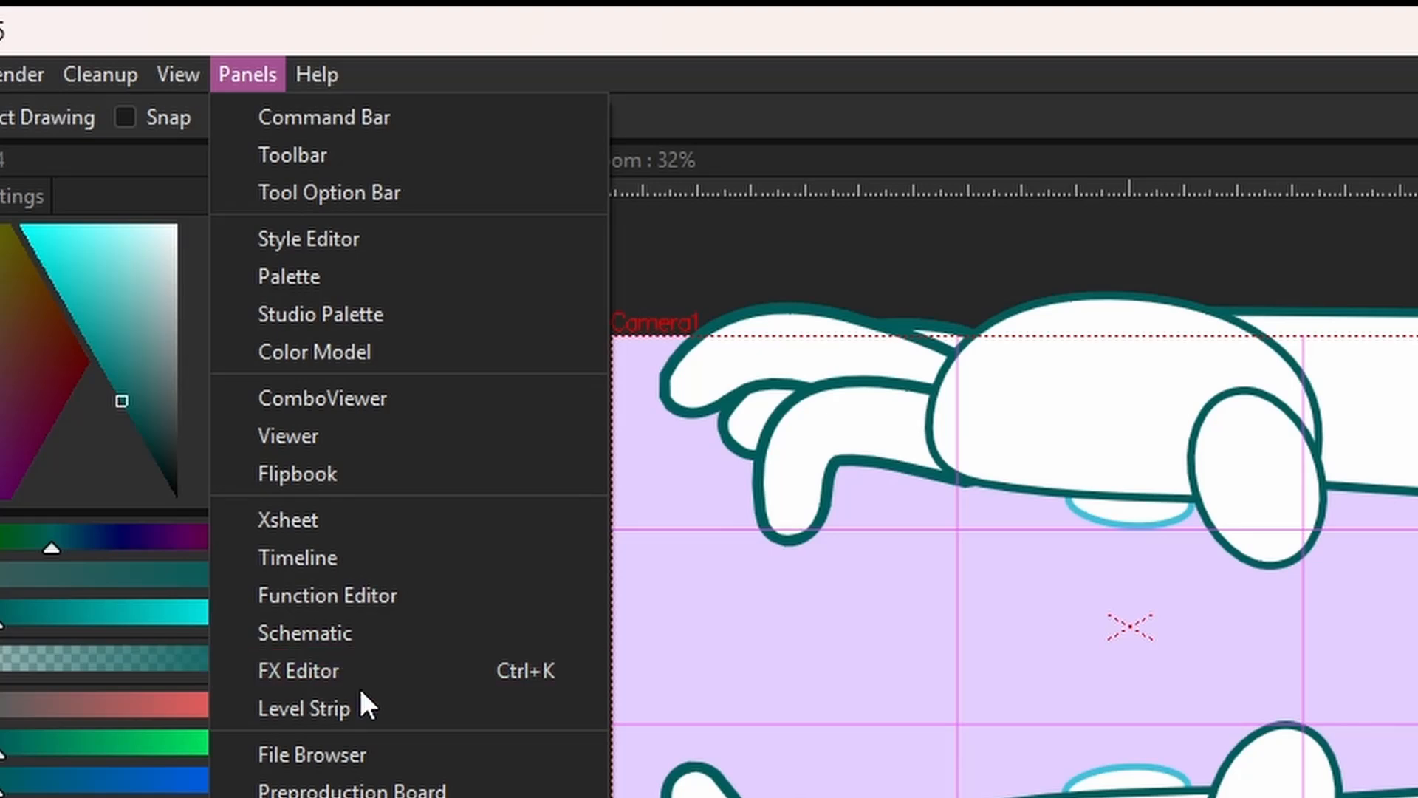
click(370, 705)
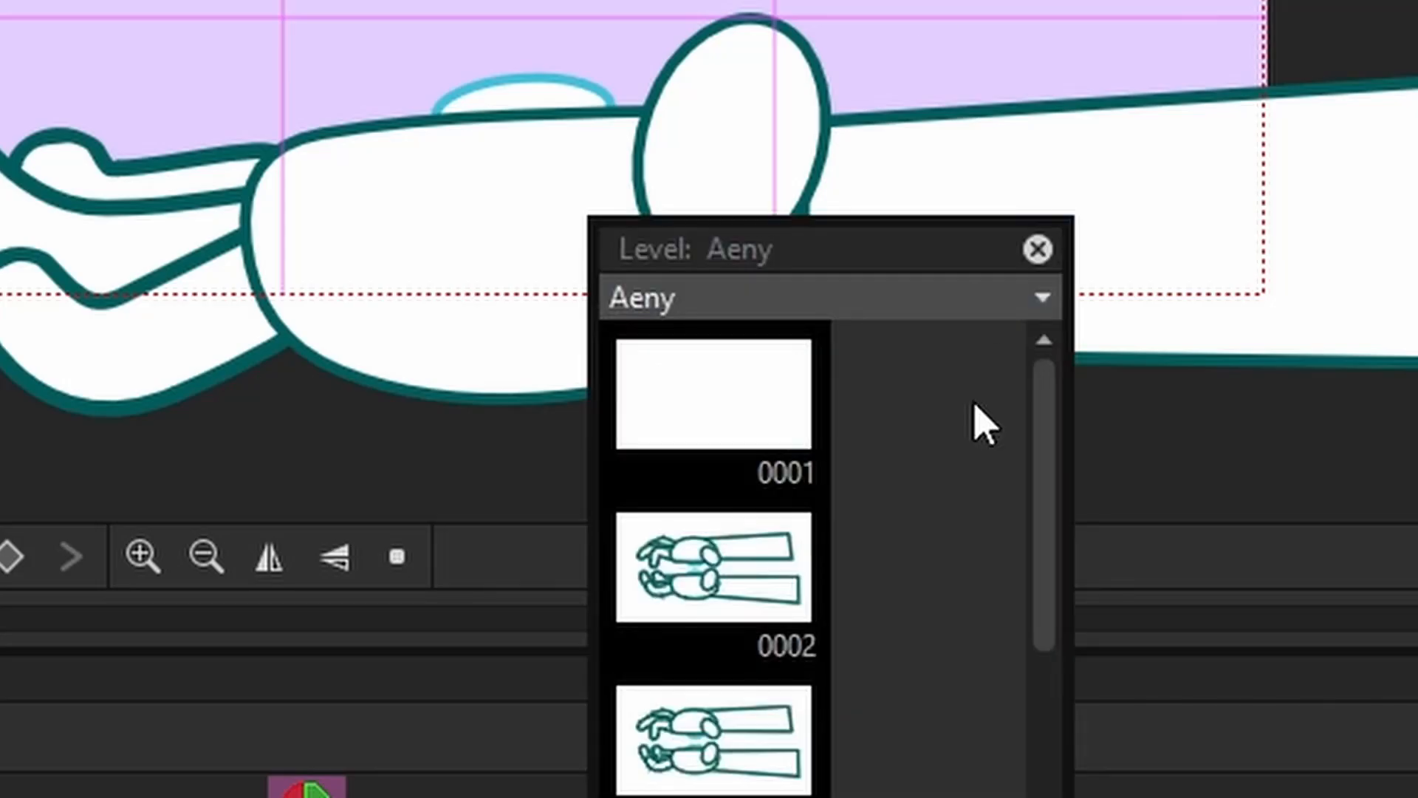
drag(1211, 167, 1369, 162)
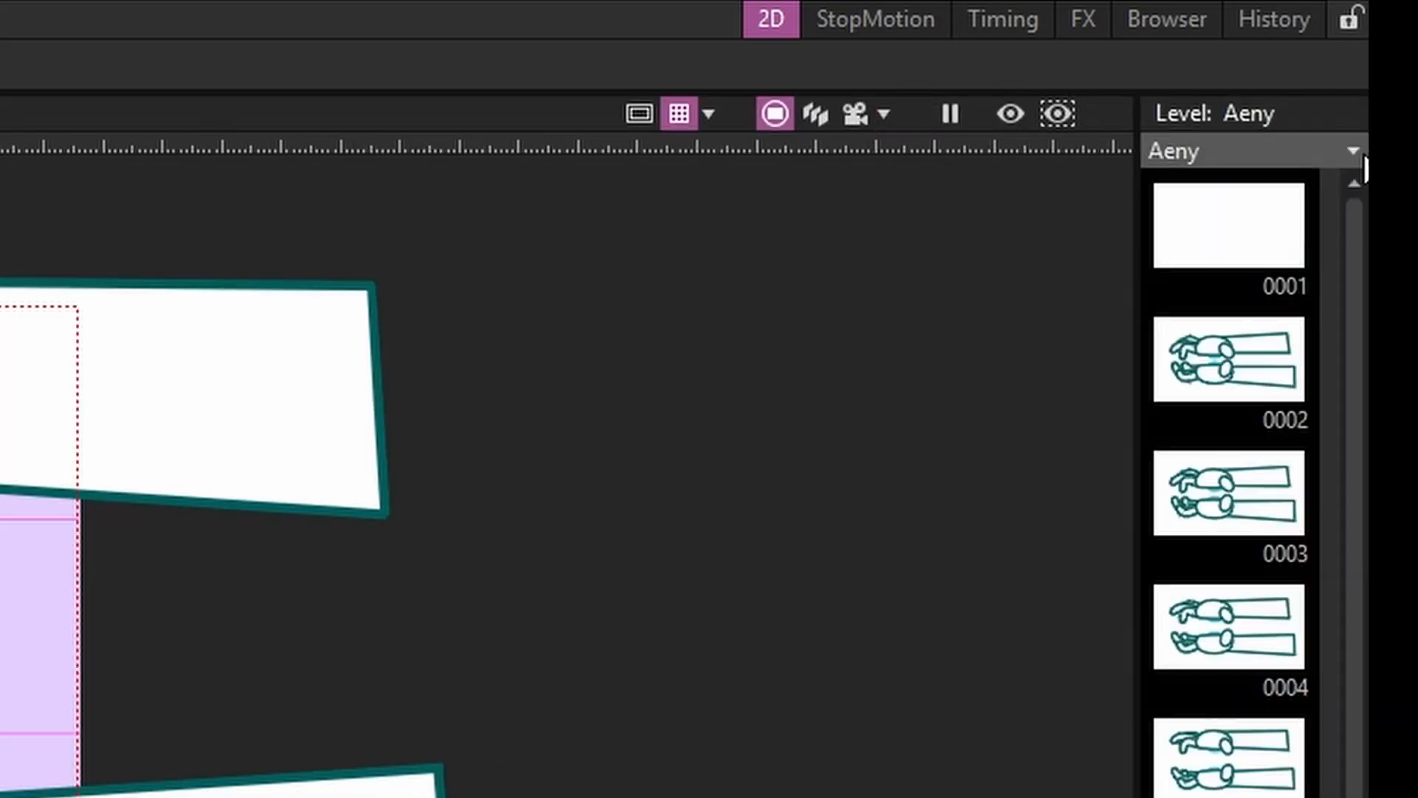
click(1345, 20)
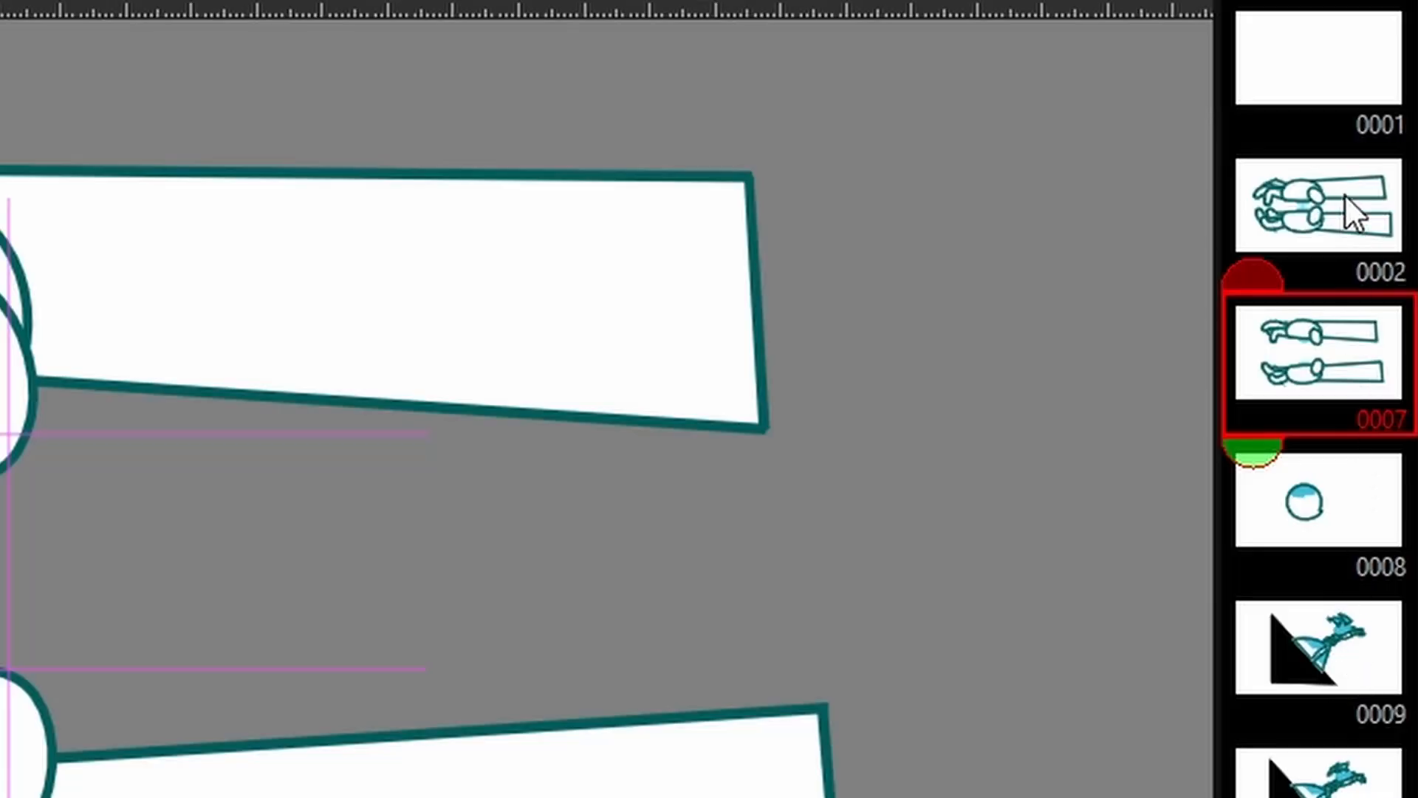
Compare hand drawings 0002 and 0007 in the Level Strip by alternating between them
click(1333, 203)
click(1309, 369)
click(1329, 210)
click(1308, 358)
click(1335, 207)
click(1303, 334)
click(1329, 211)
click(1315, 362)
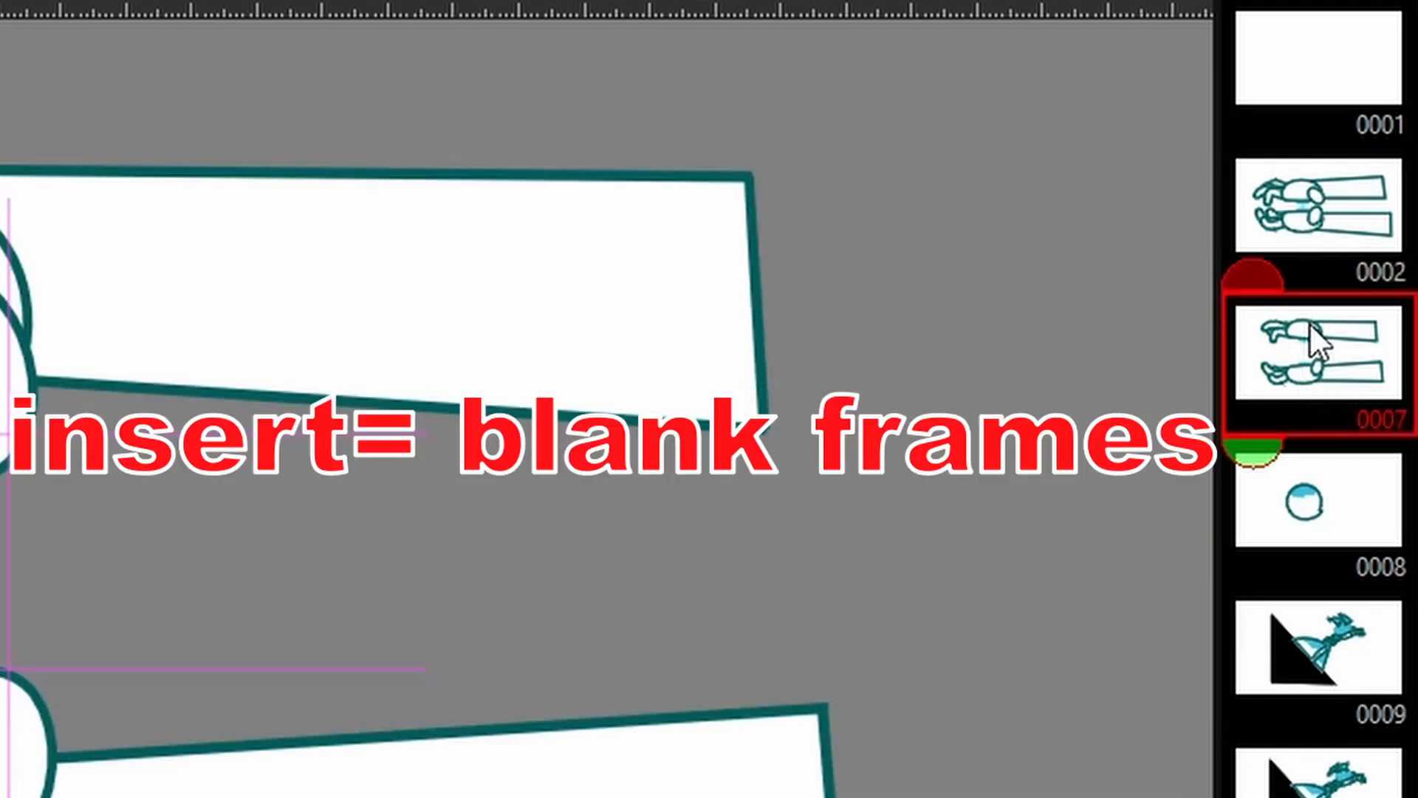
Insert four blank drawings between the two hand drawings and fill them with Ease In / Ease Out in-betweens
key(Insert)
key(Insert)
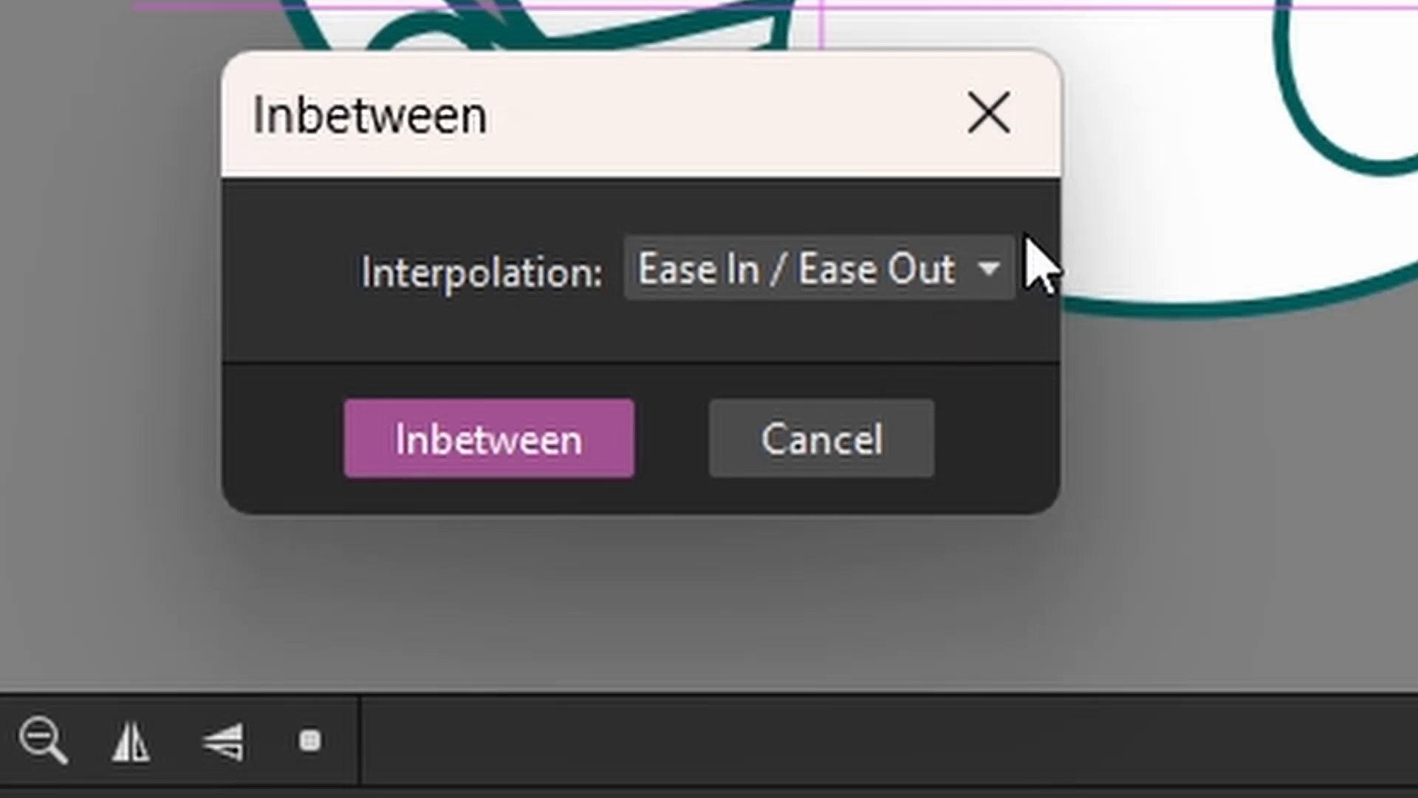
click(1004, 275)
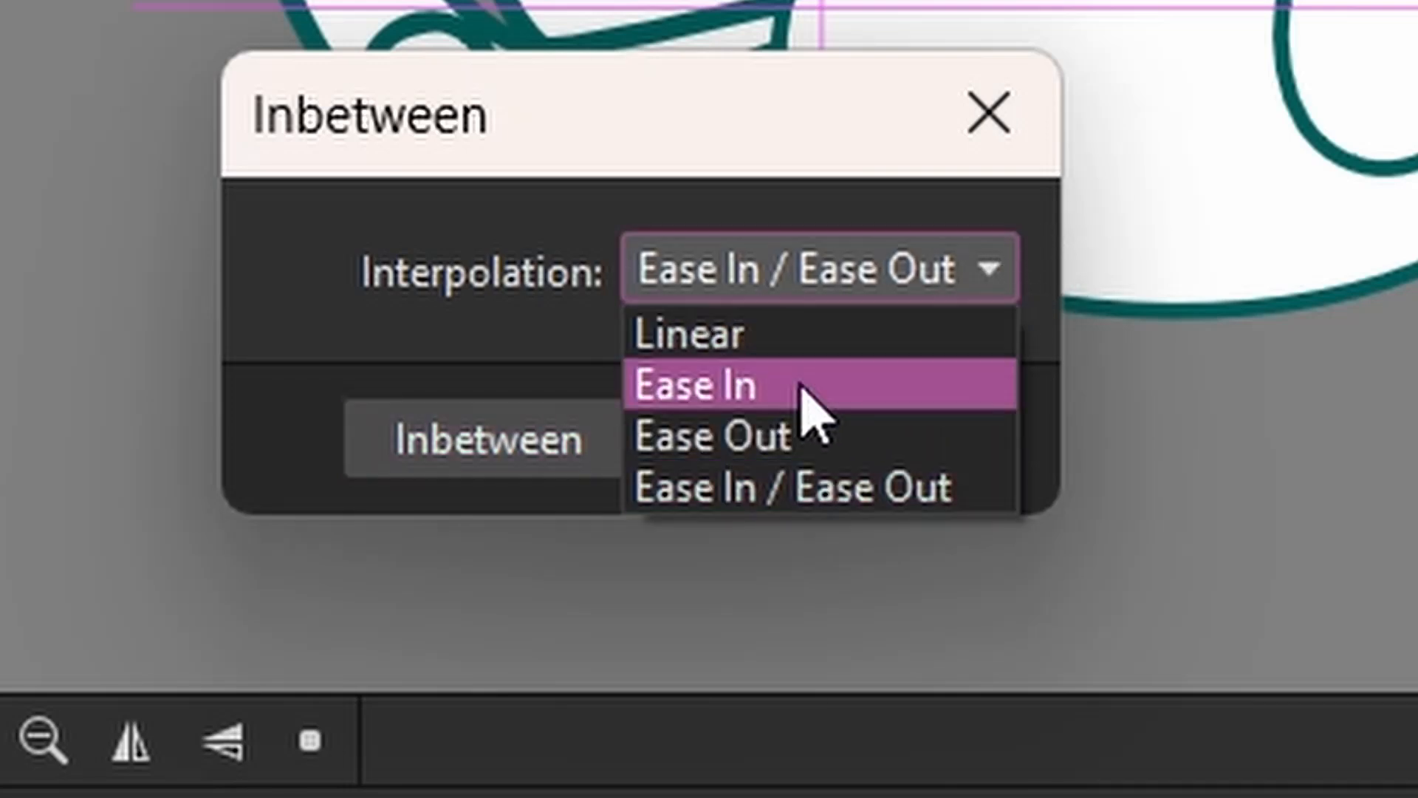
click(834, 492)
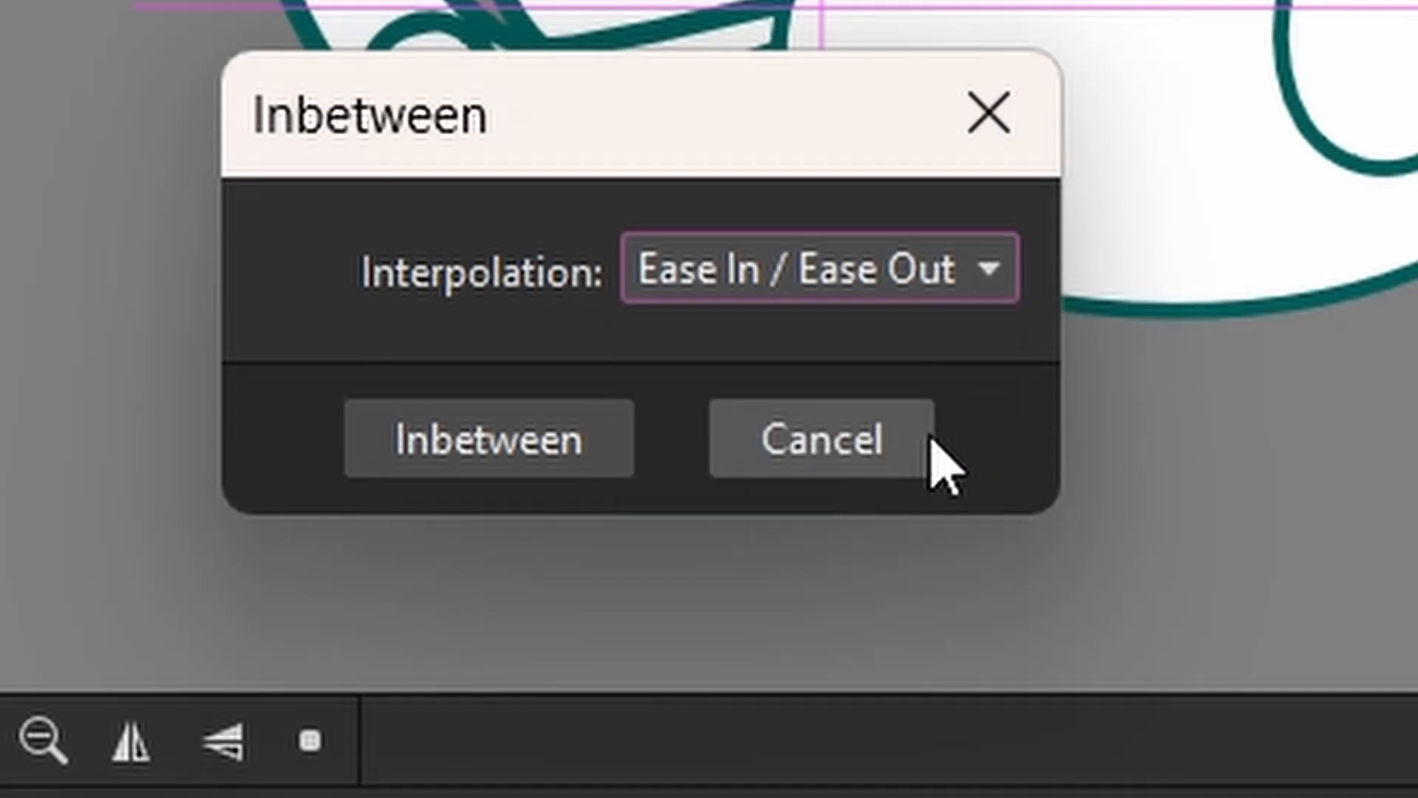
click(579, 472)
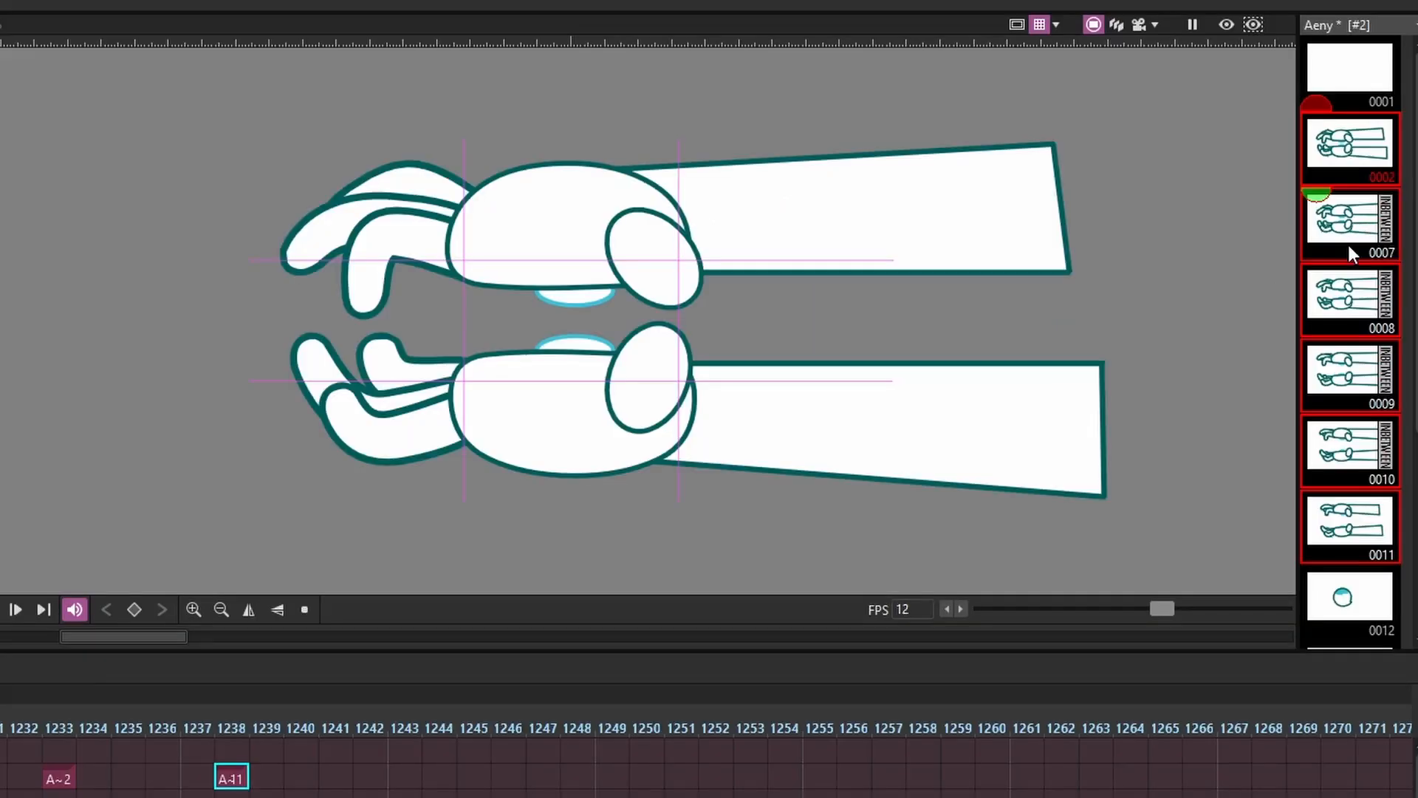
Place in-between drawings 0007 to 0010 on timeline frames 1234 to 1237 and preview the hand motion from frame 1233
click(1355, 511)
click(1353, 221)
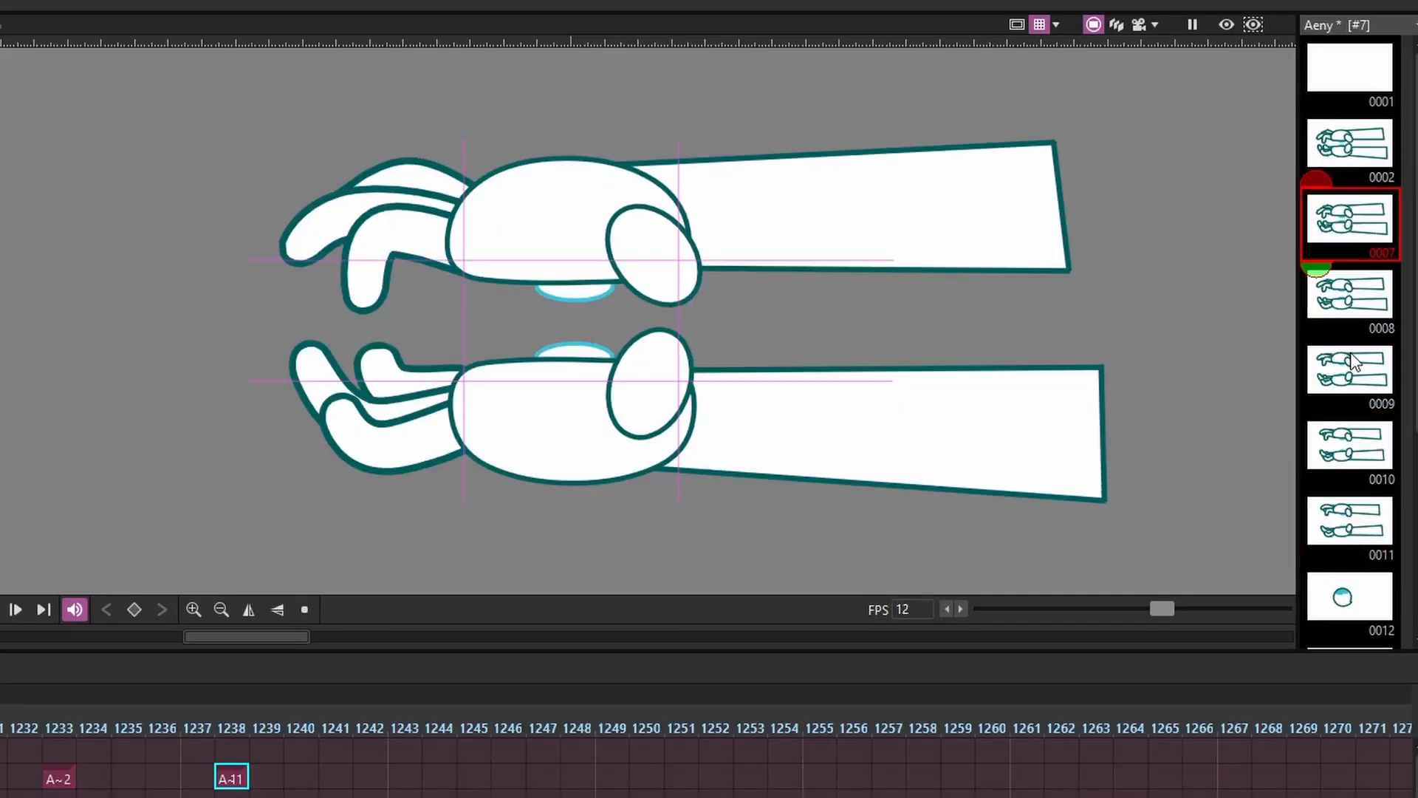
shift+click(1354, 459)
drag(1358, 221, 104, 781)
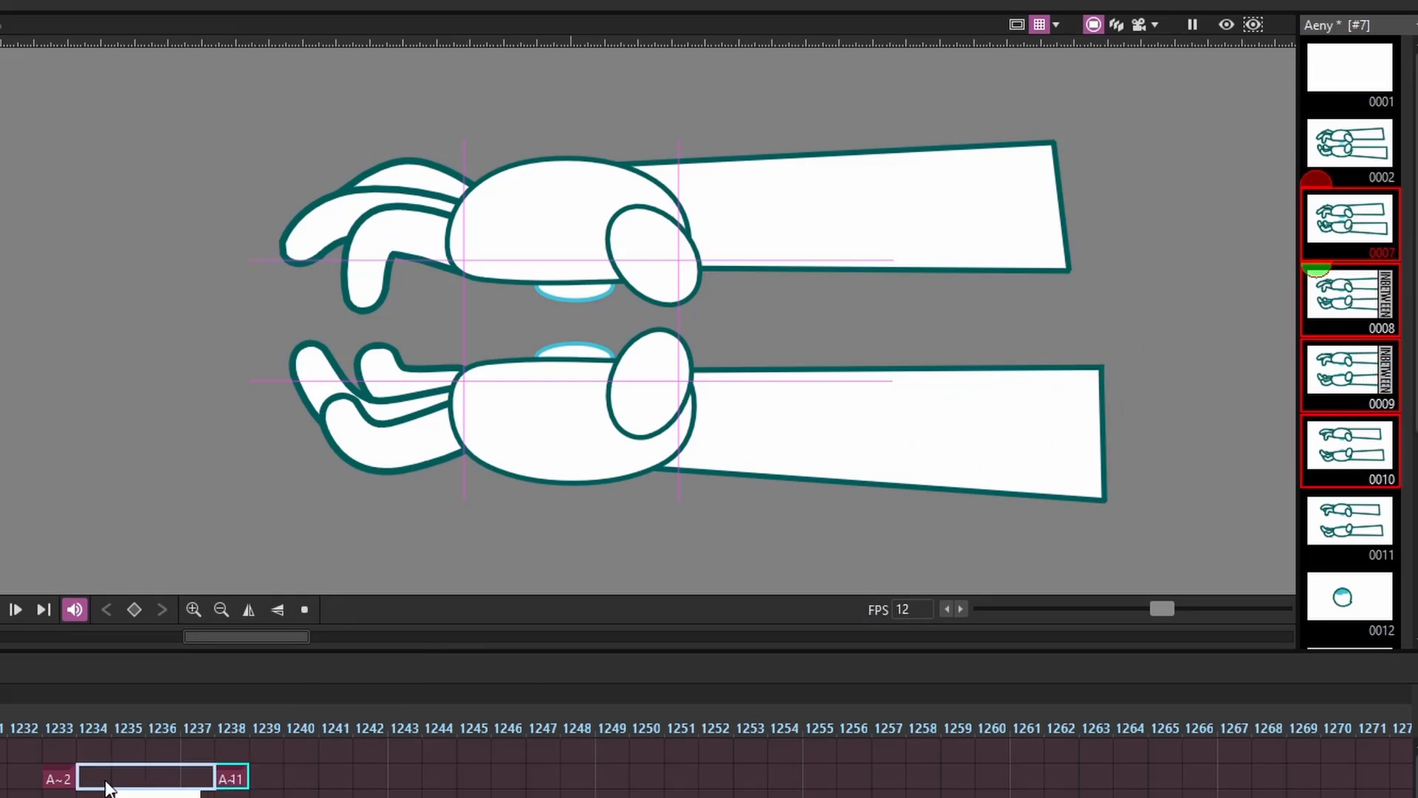
click(67, 777)
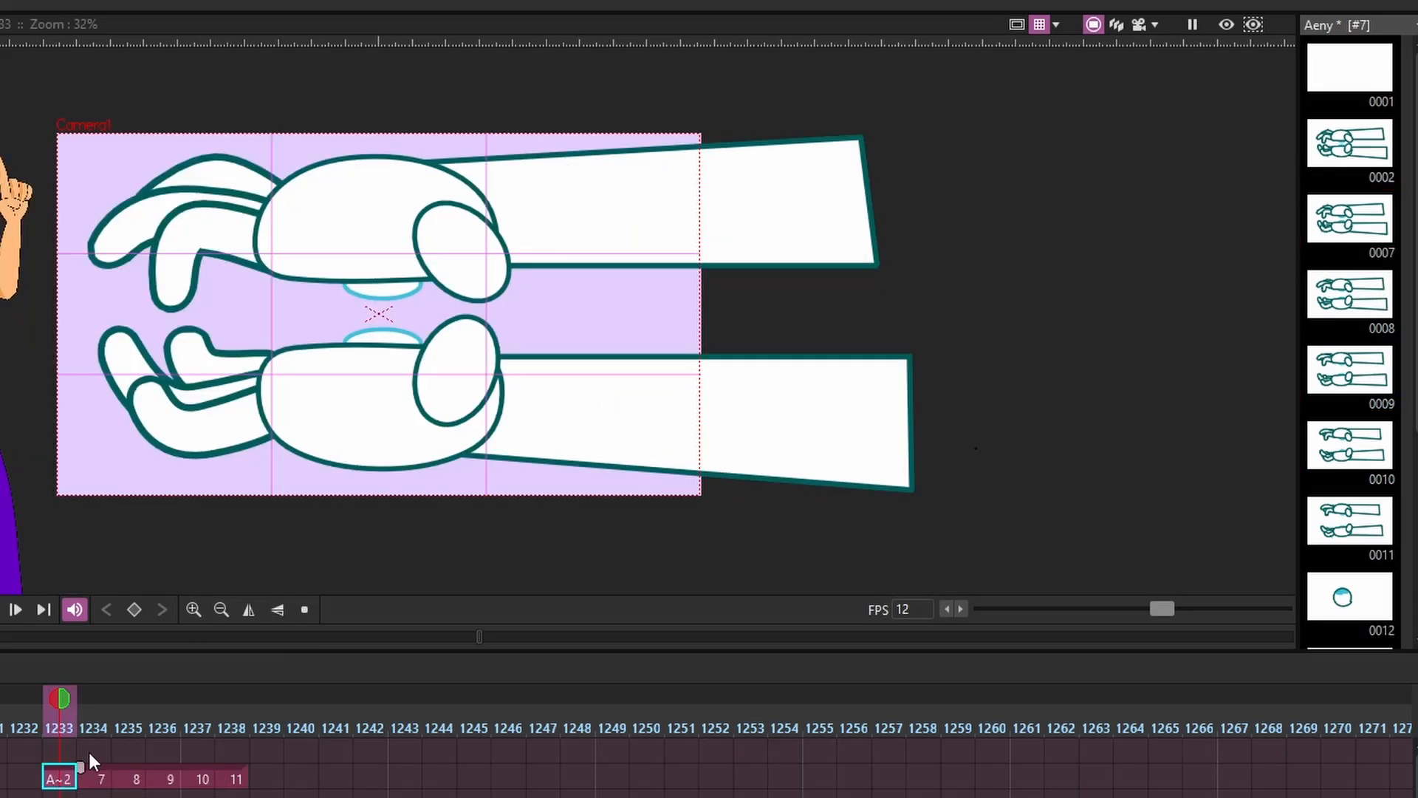
drag(65, 706, 124, 734)
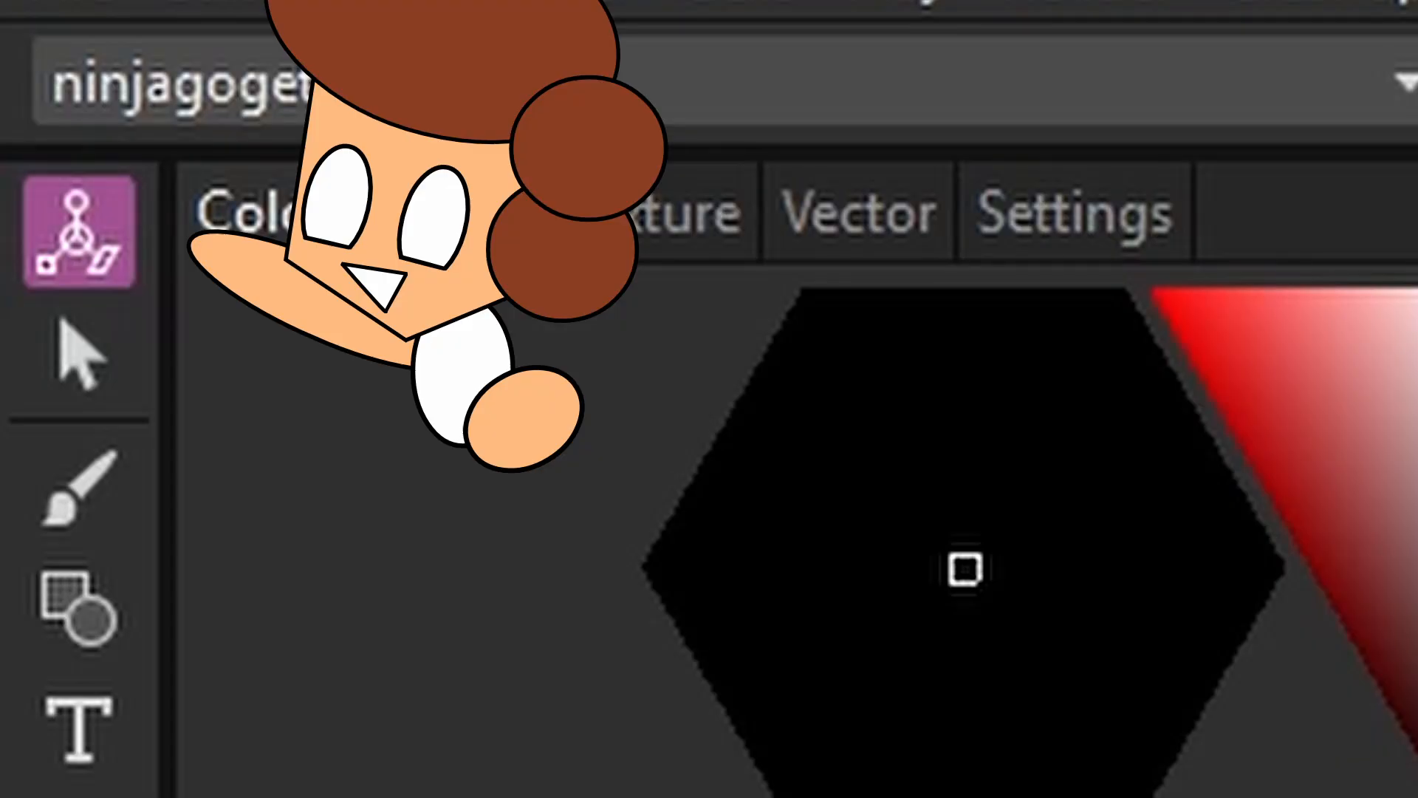
Set a keyframe for the purple-trousered character at frame 1532 and move the character to the right at frame 1540
click(606, 124)
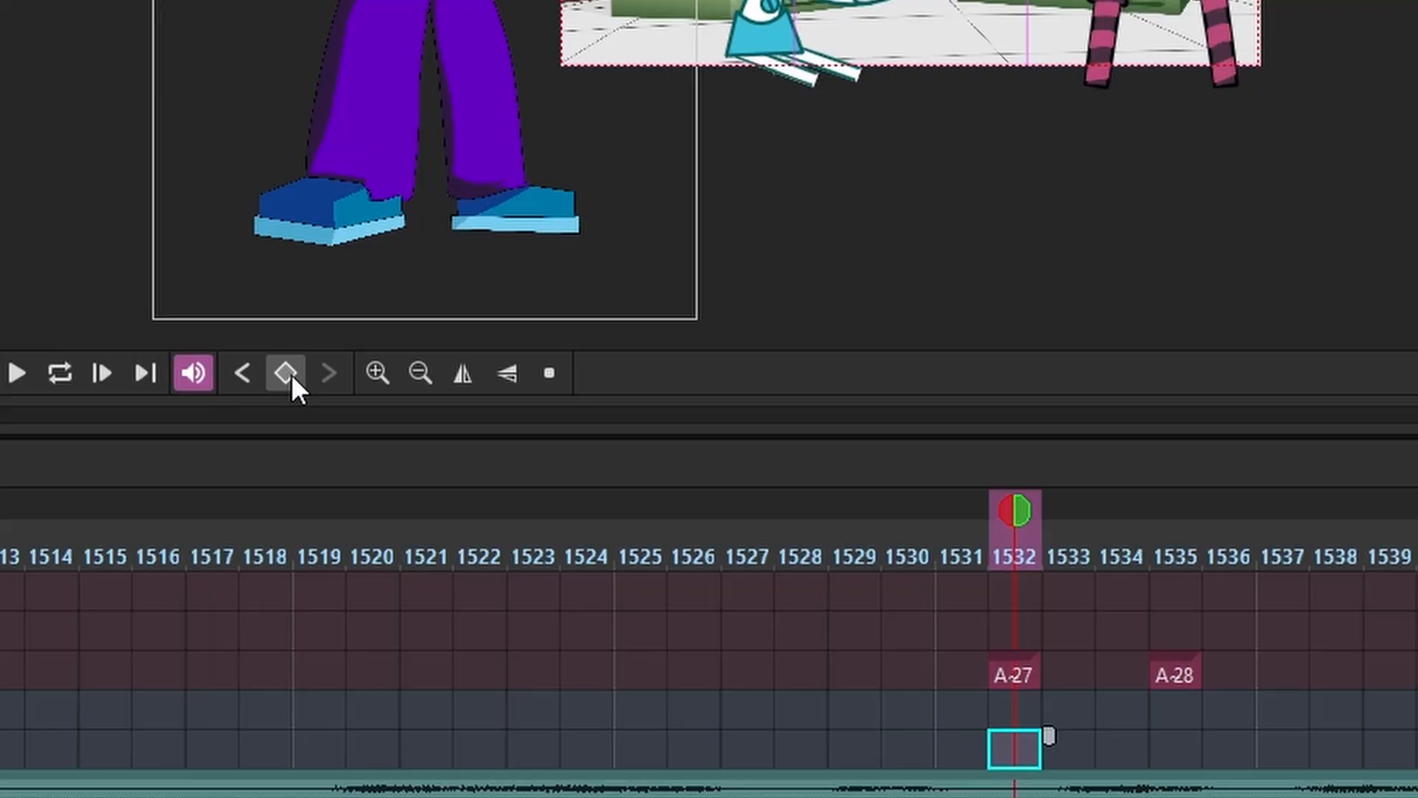
click(286, 373)
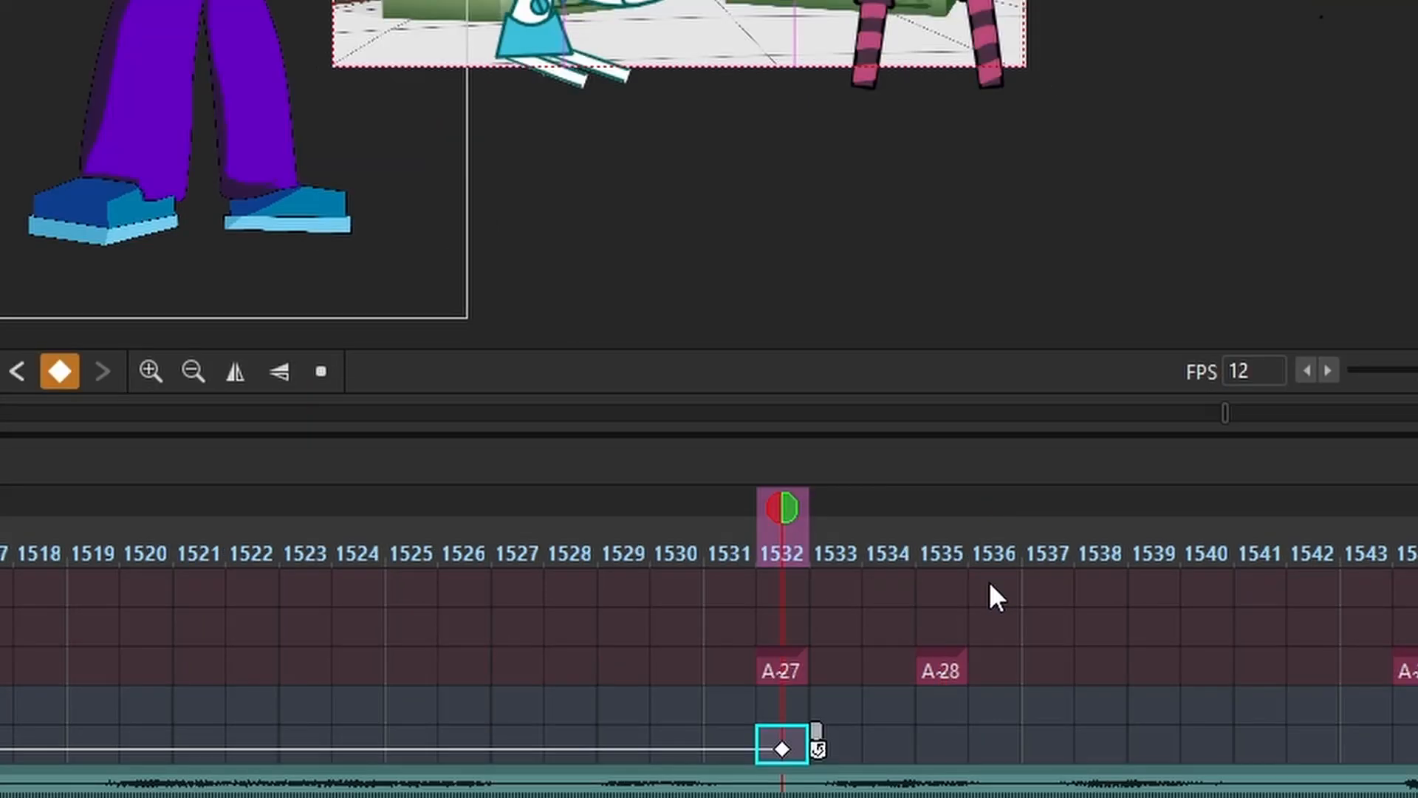
click(1225, 749)
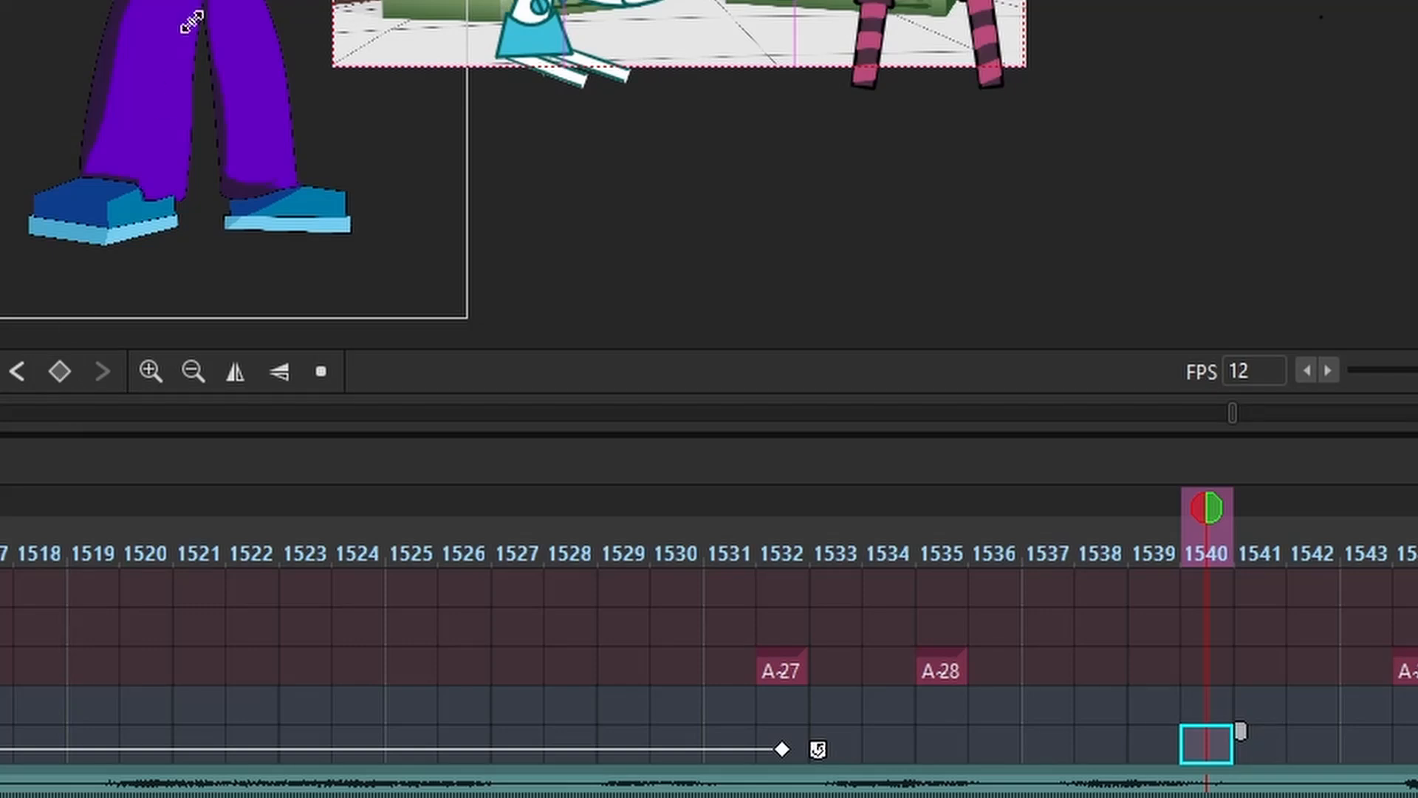
drag(541, 201, 1417, 220)
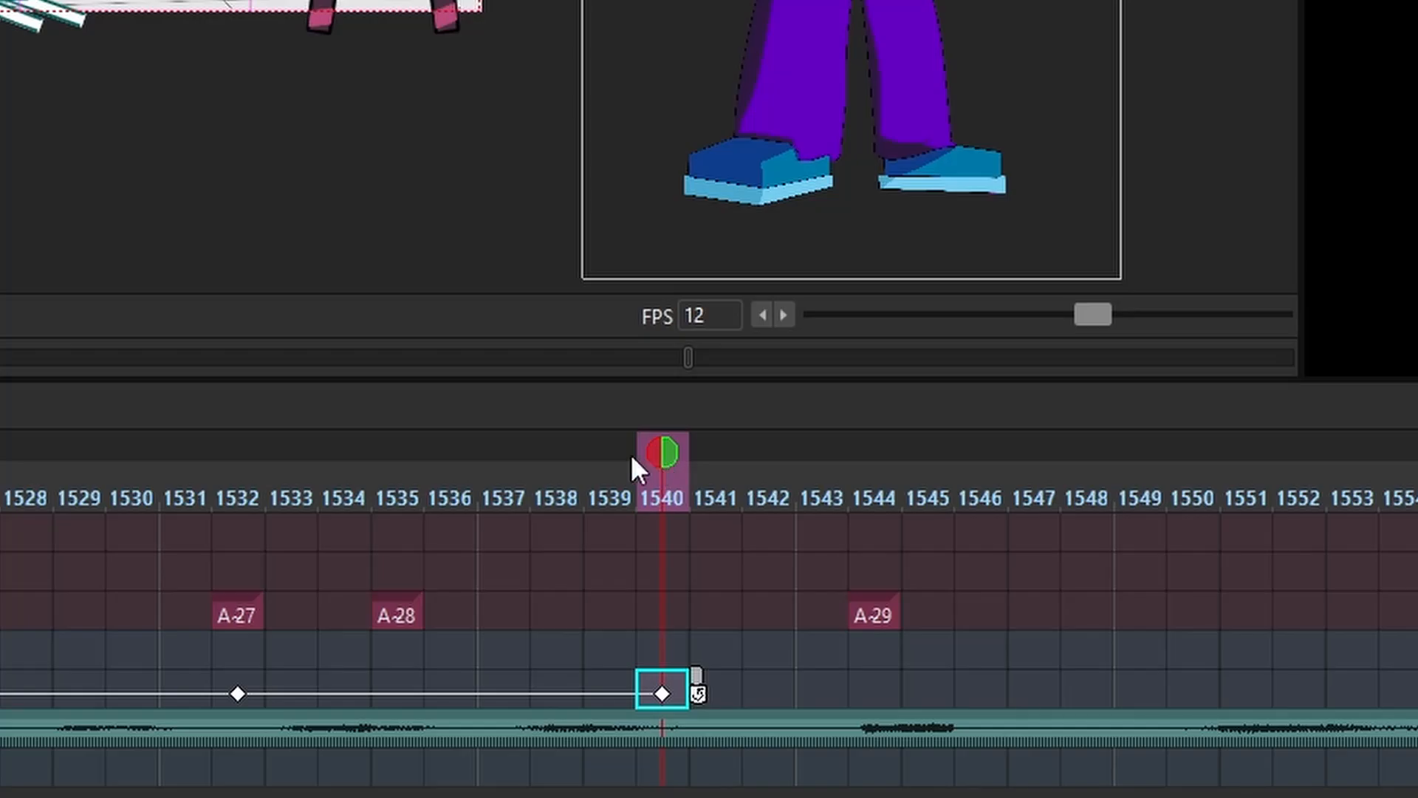
Preview the character's move from frame 1532 and shift its ending keyframe from frame 1540 to frame 1549
drag(631, 453, 236, 539)
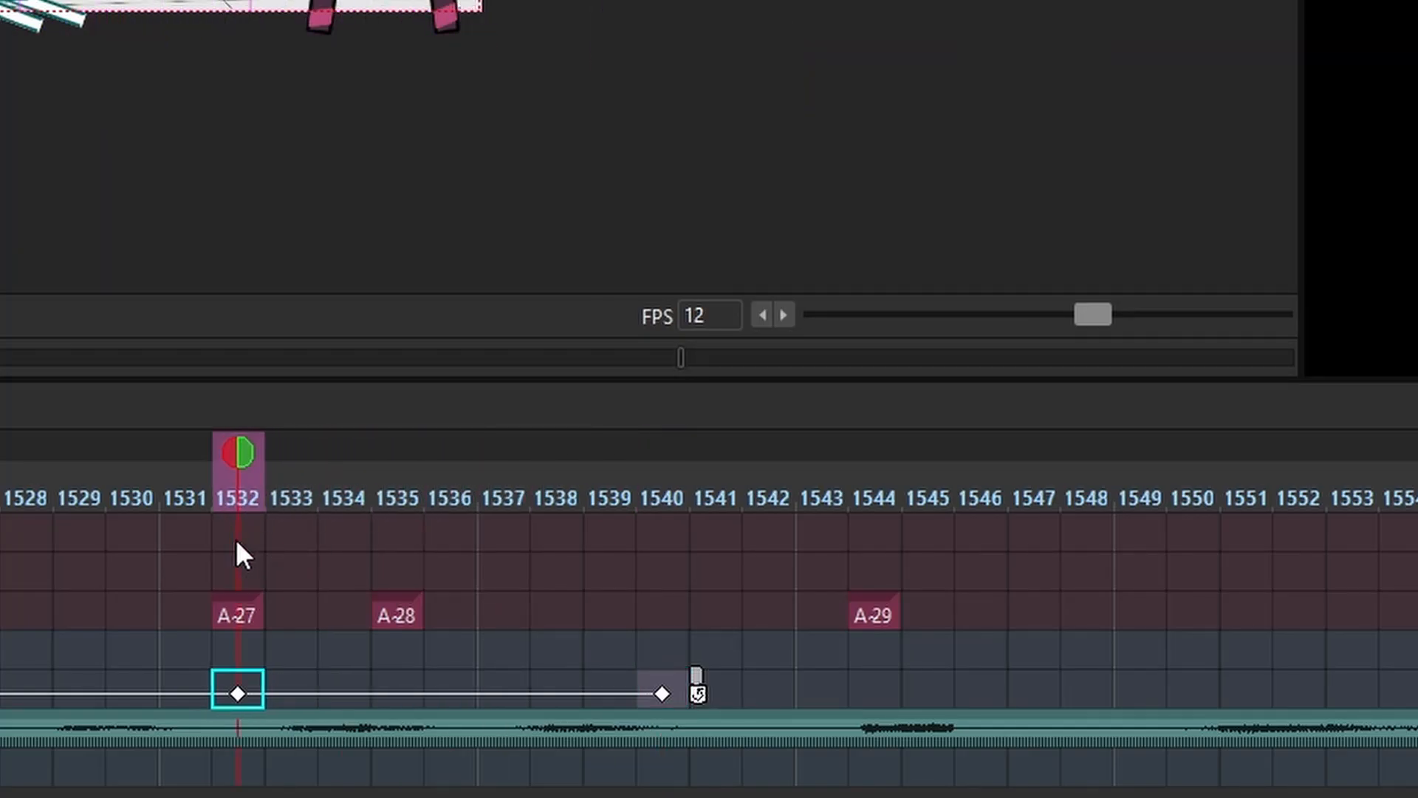
drag(206, 463, 655, 527)
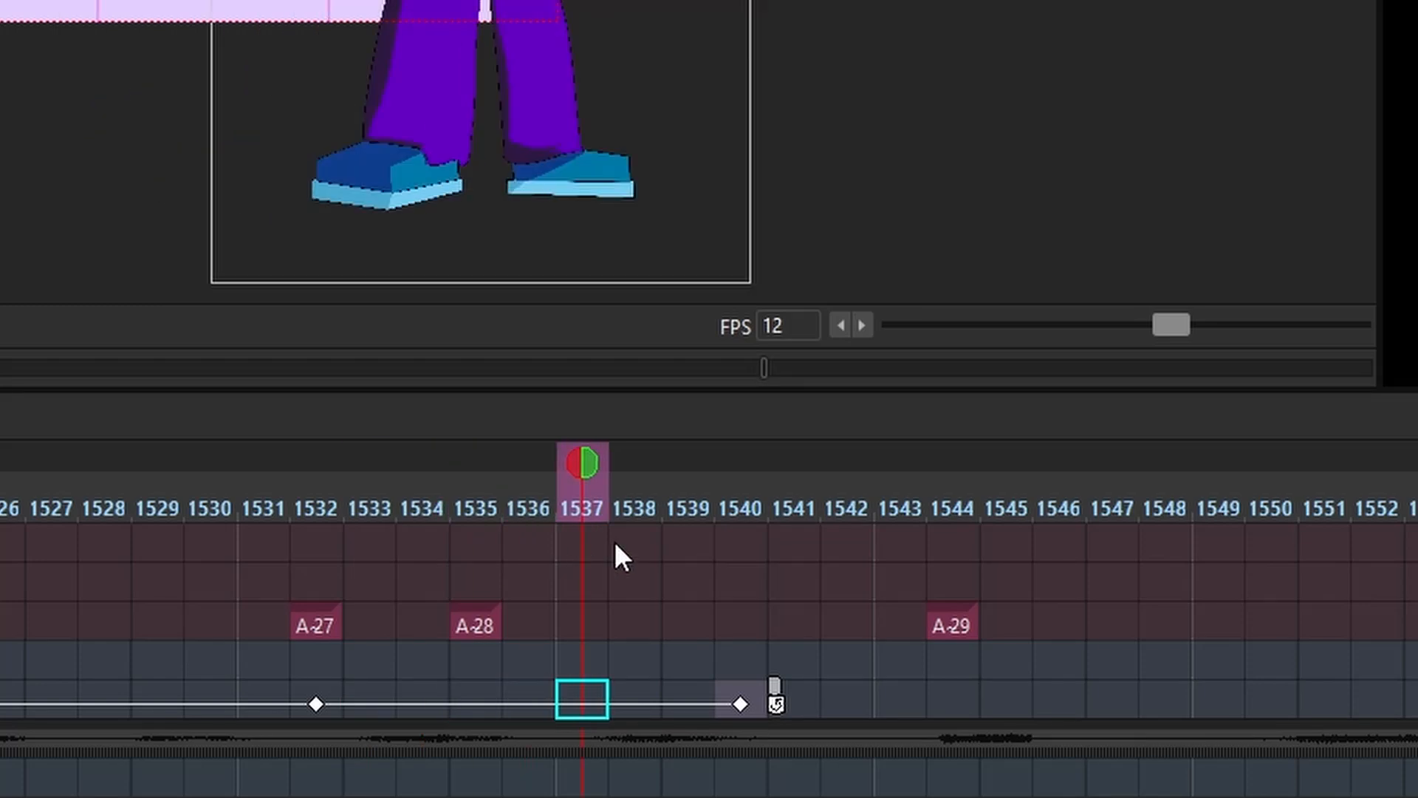
drag(742, 709, 1251, 713)
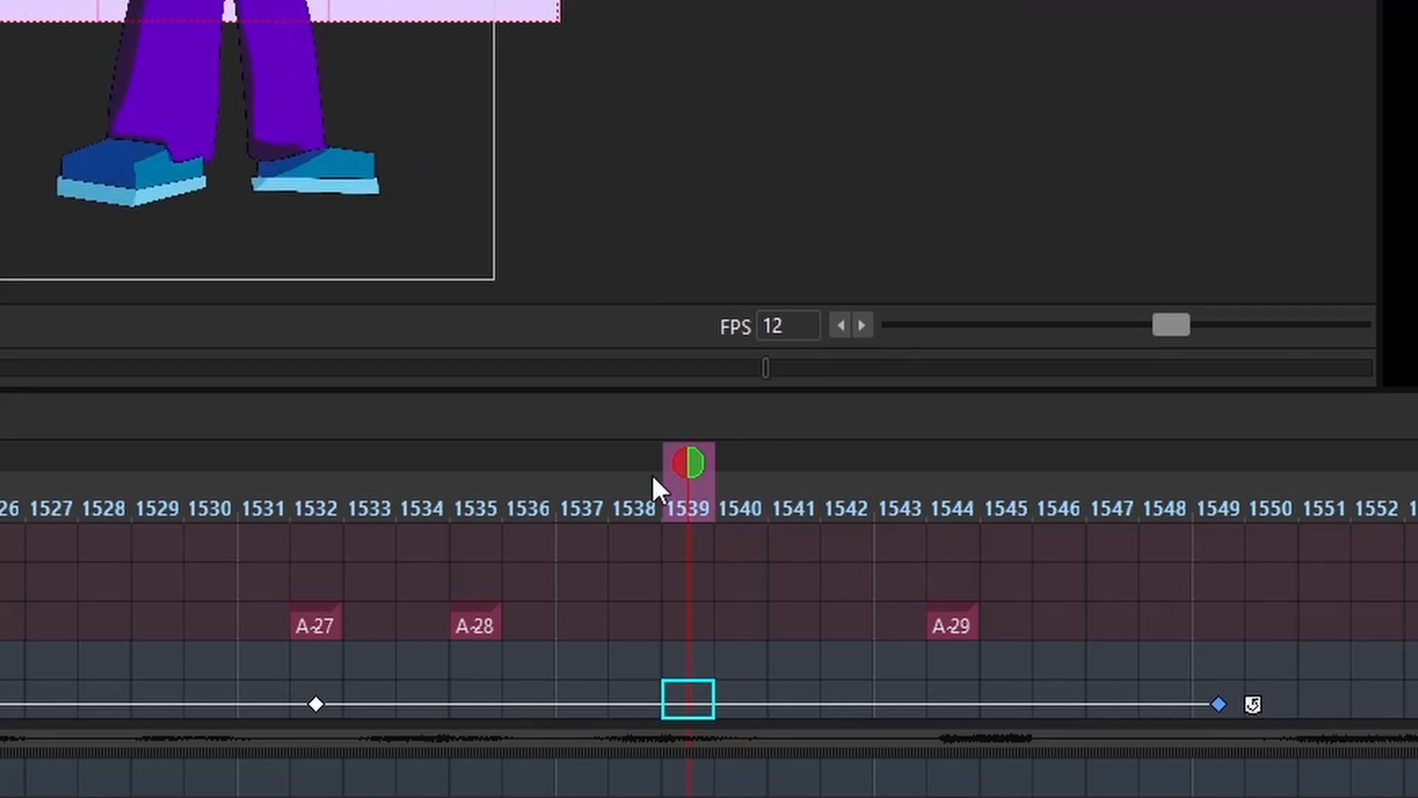